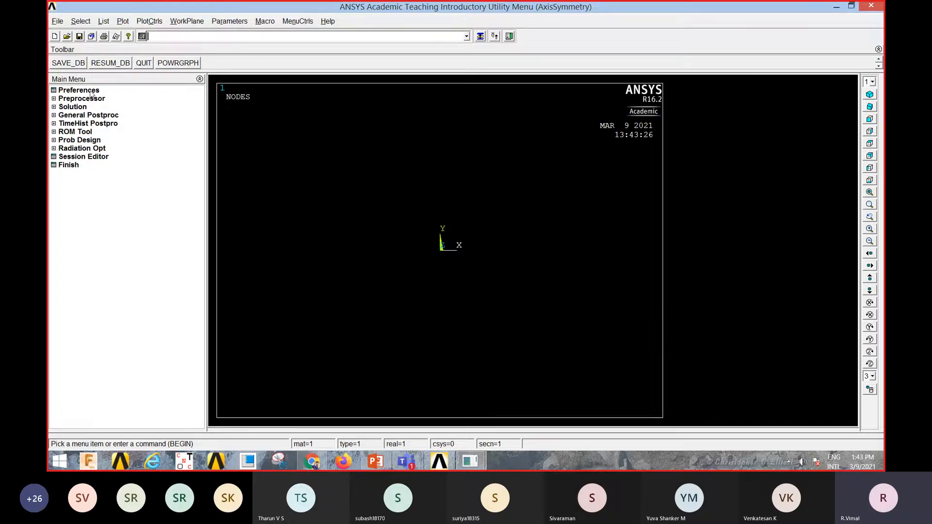
- Filter the preferences to the Structural discipline and add a Solid Quad 4 node 182 element type with reference number 1
left_click(90, 91)
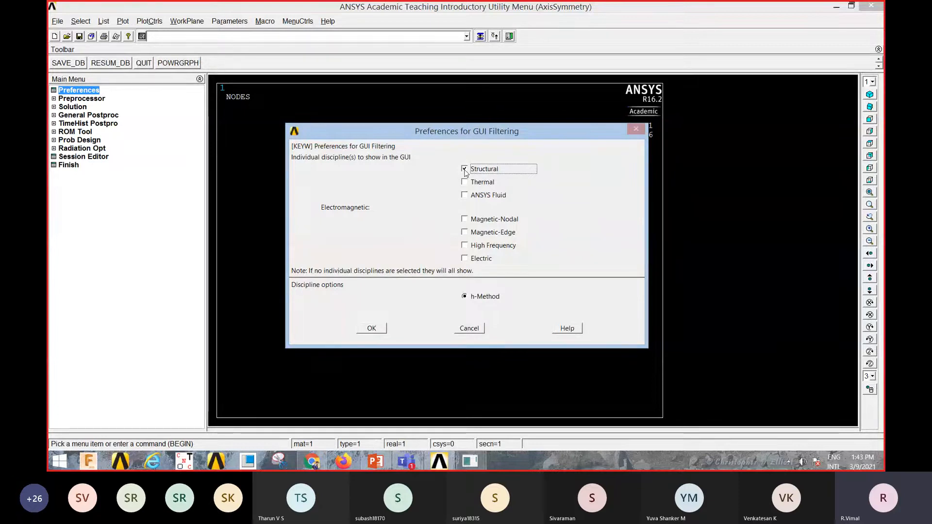
left_click(373, 329)
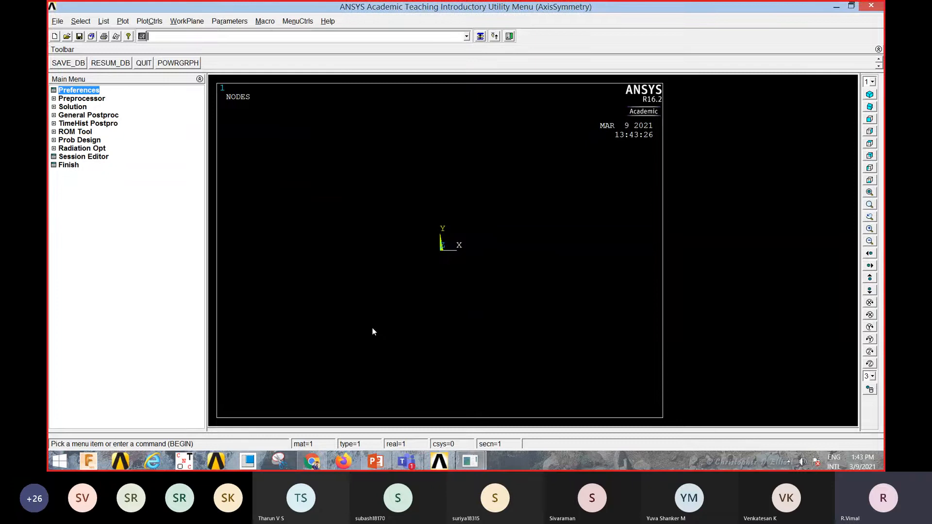
left_click(91, 100)
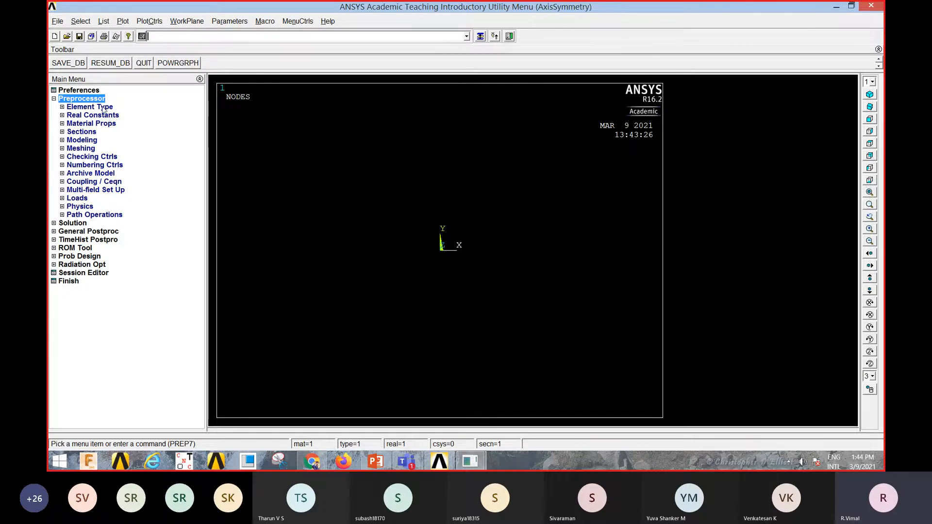
left_click(86, 106)
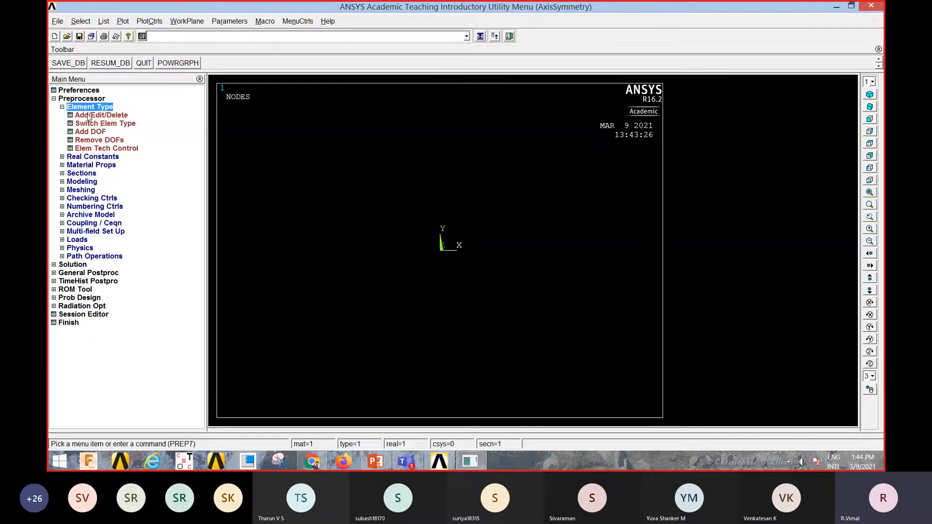
left_click(101, 116)
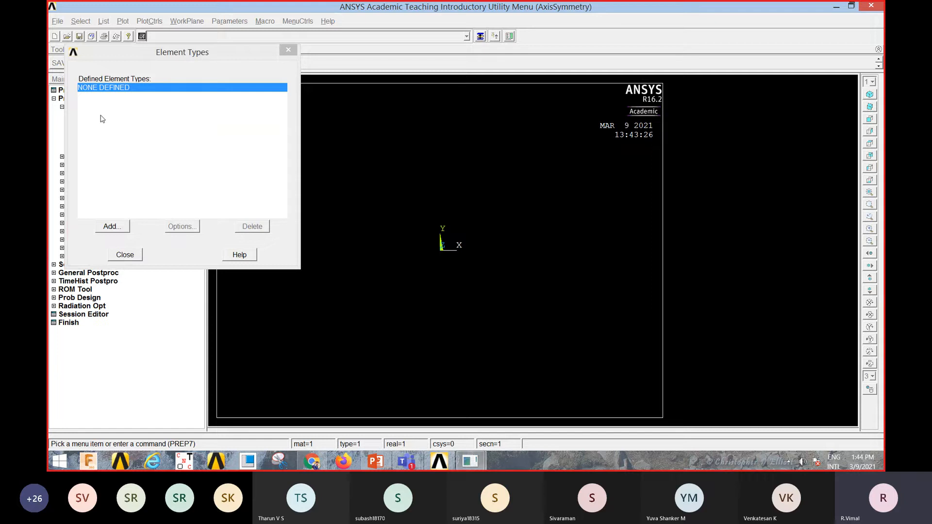
left_click(112, 226)
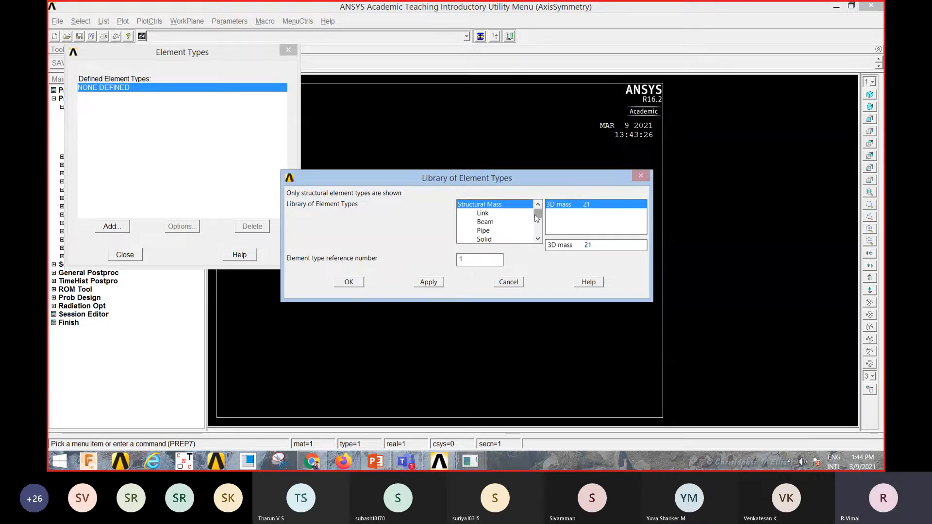
mouse_move(535, 215)
left_mouse_down()
mouse_move(538, 224)
mouse_move(541, 213)
left_mouse_up()
left_click(489, 241)
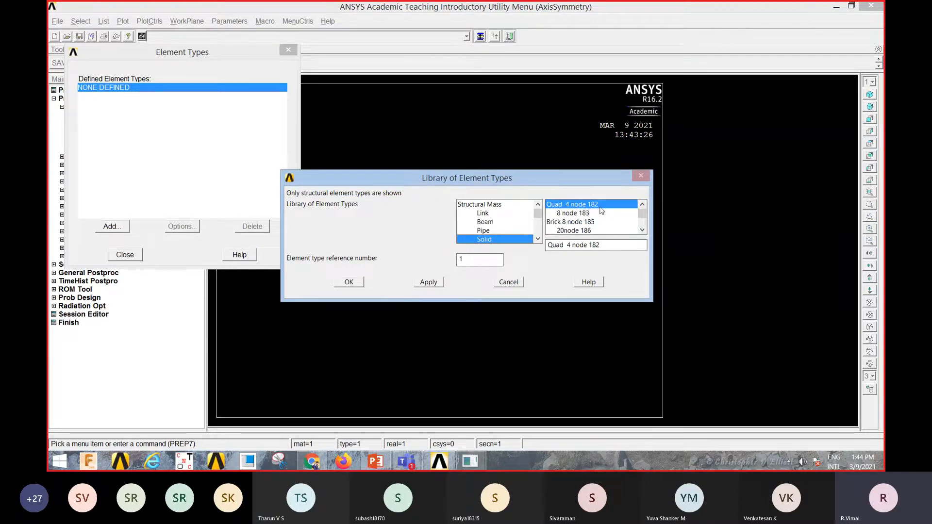
left_click(349, 282)
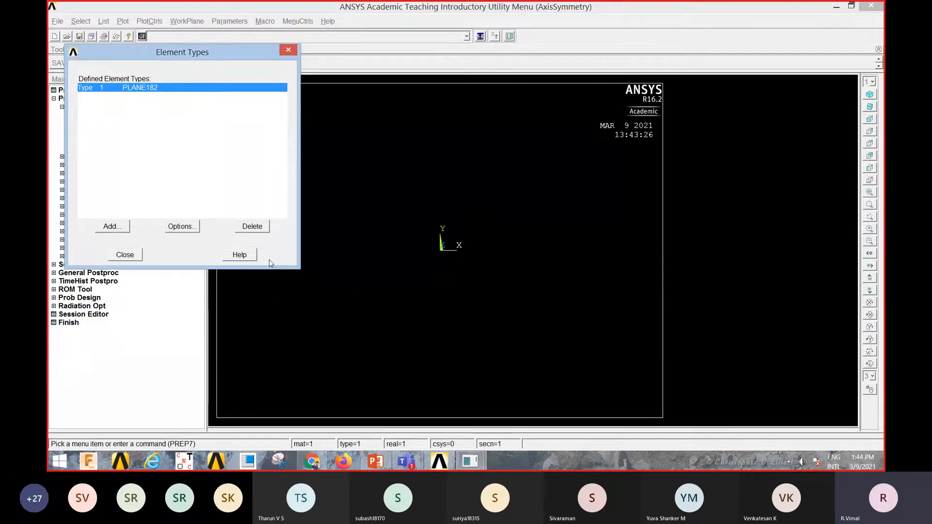
- Set the element behavior (K3) of the PLANE182 element type to Axisymmetric and finish the element type definition
left_click(186, 230)
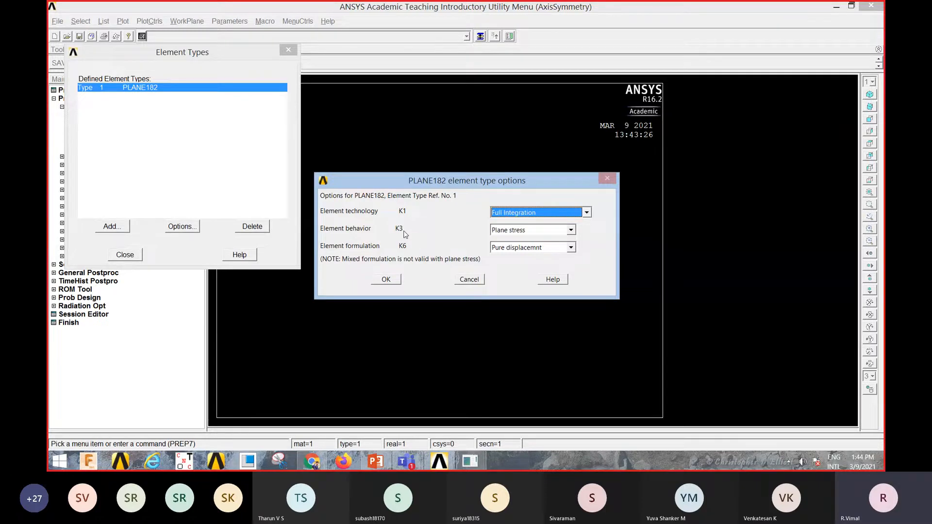
left_click(571, 230)
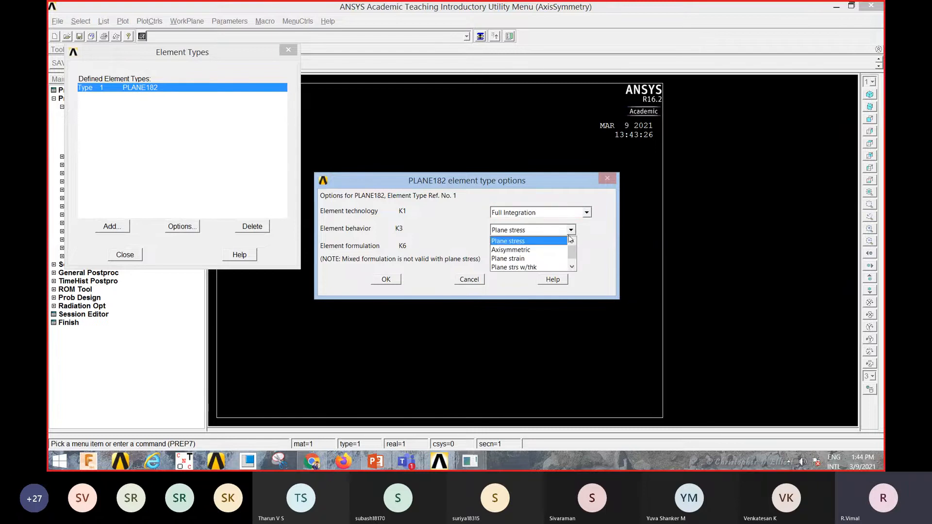
left_click(531, 250)
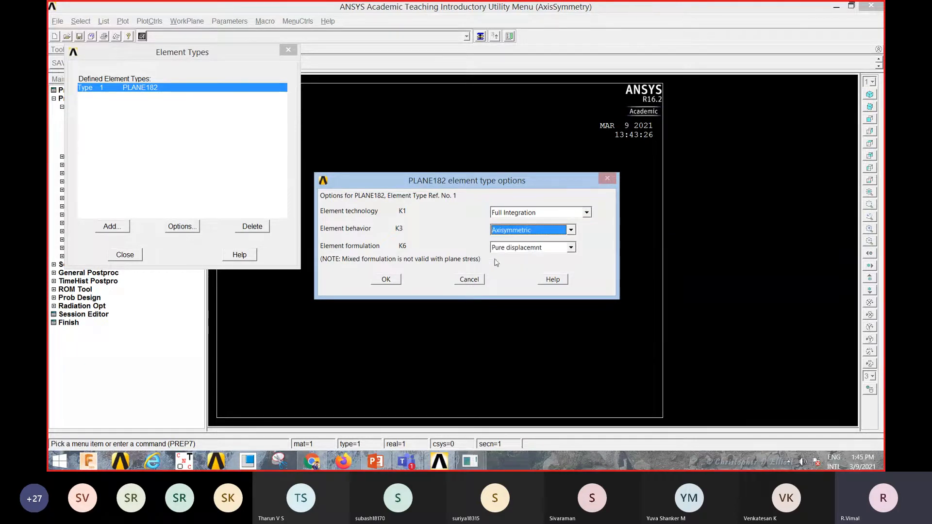
left_click(379, 281)
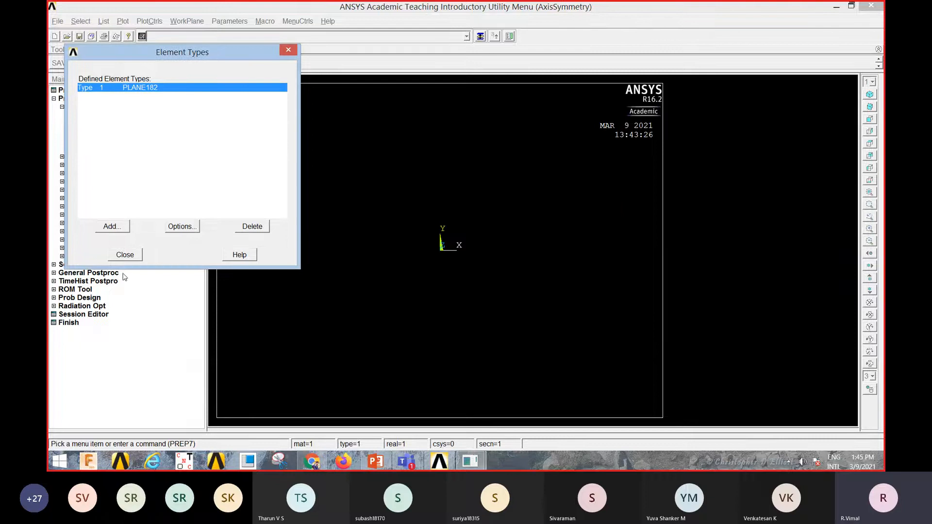
left_click(125, 254)
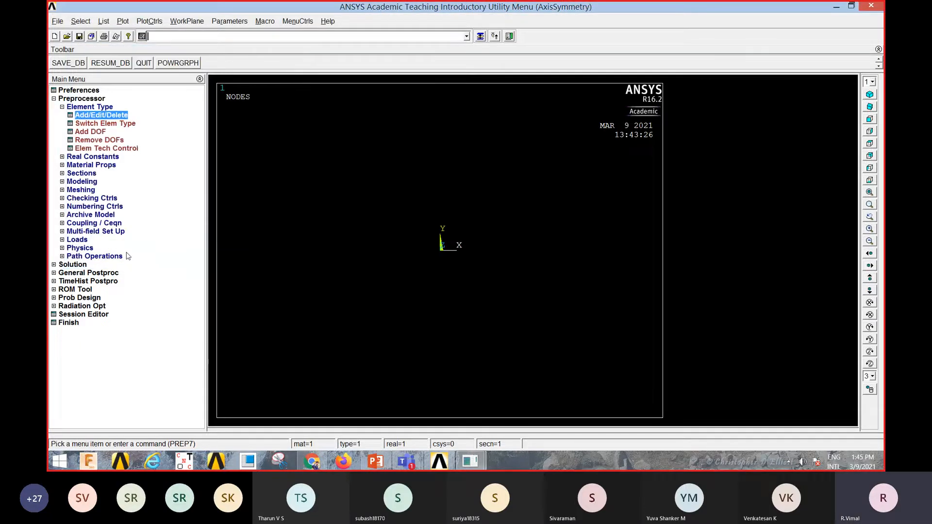
- Define a structural linear elastic isotropic material for material model 1 with EX 2E5 and PRXY 0.3
left_click(89, 165)
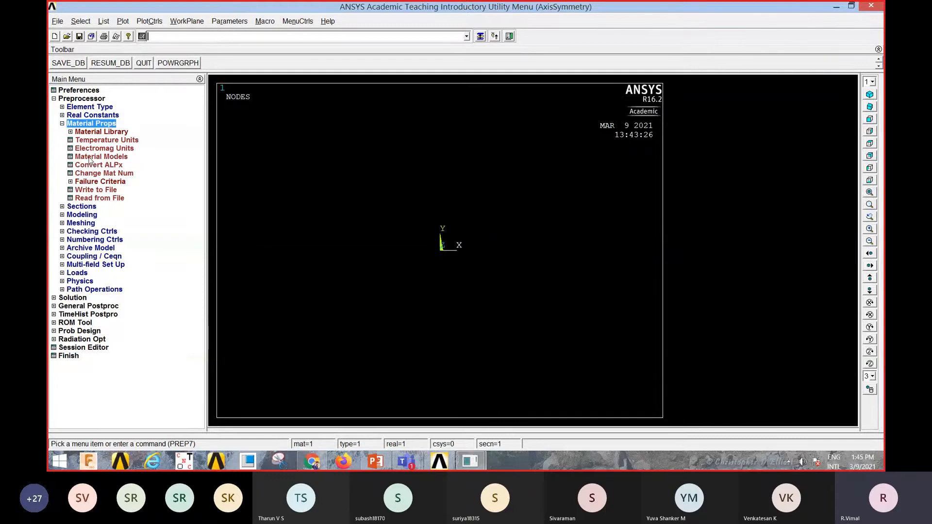
left_click(100, 158)
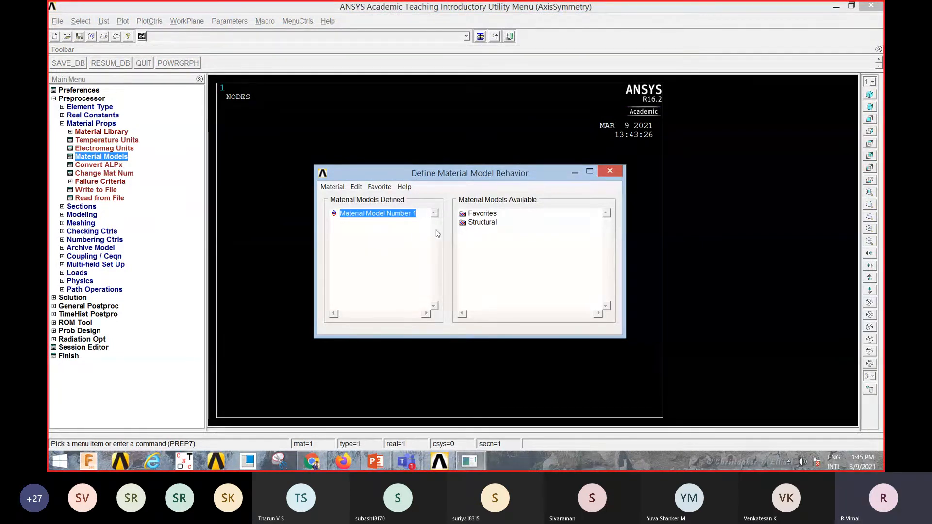
double_click(472, 223)
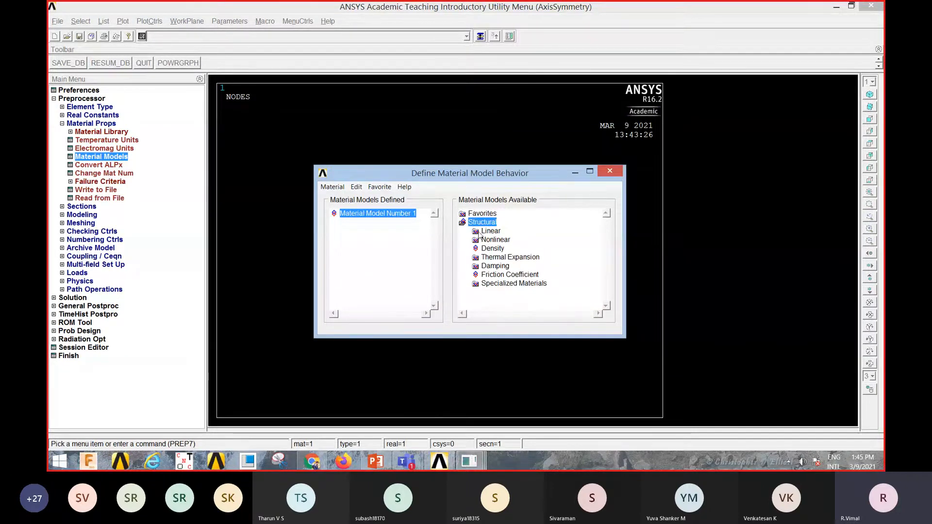
double_click(479, 232)
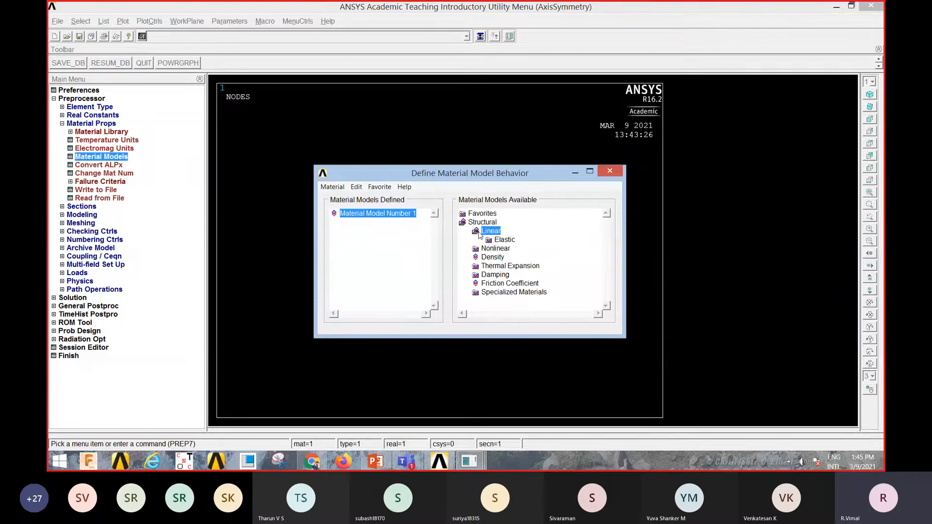
double_click(491, 241)
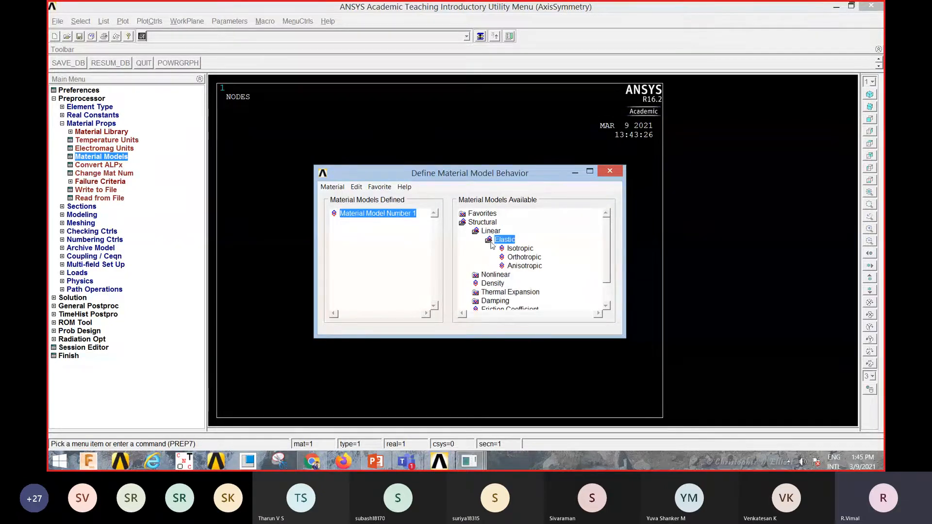
double_click(525, 249)
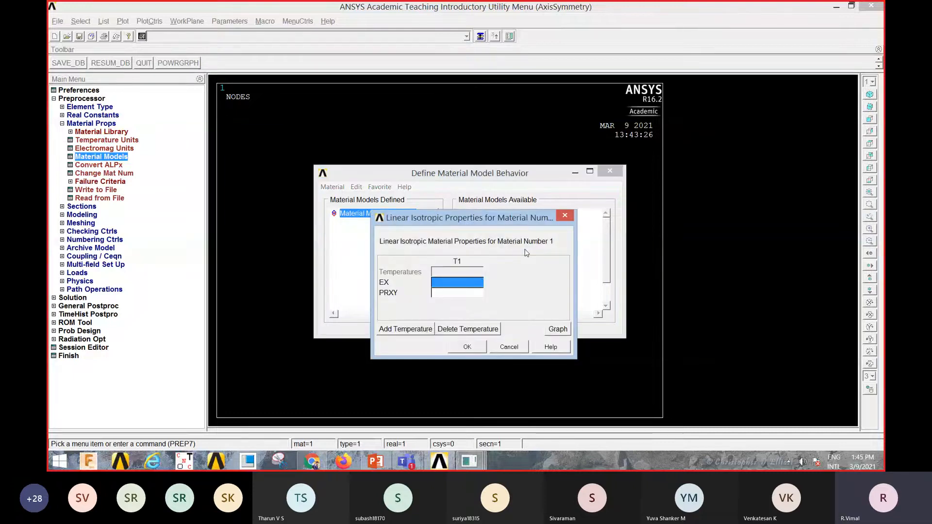
type("2")
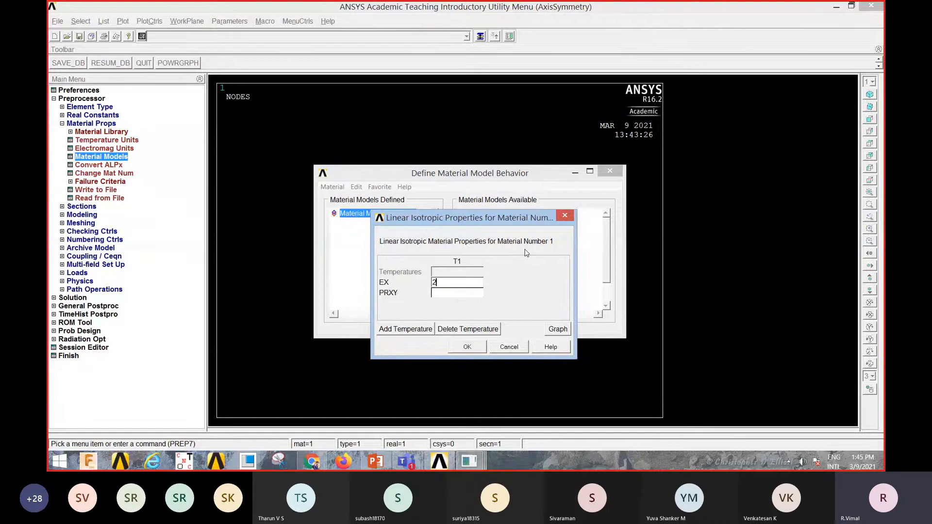
type("E5")
left_click(468, 295)
type("0.3")
left_click(466, 347)
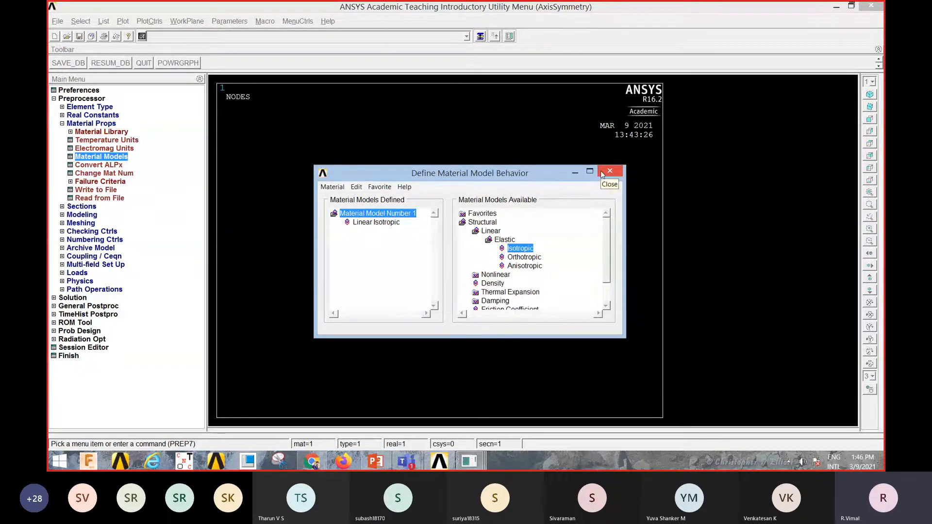
left_click(333, 187)
left_click(336, 208)
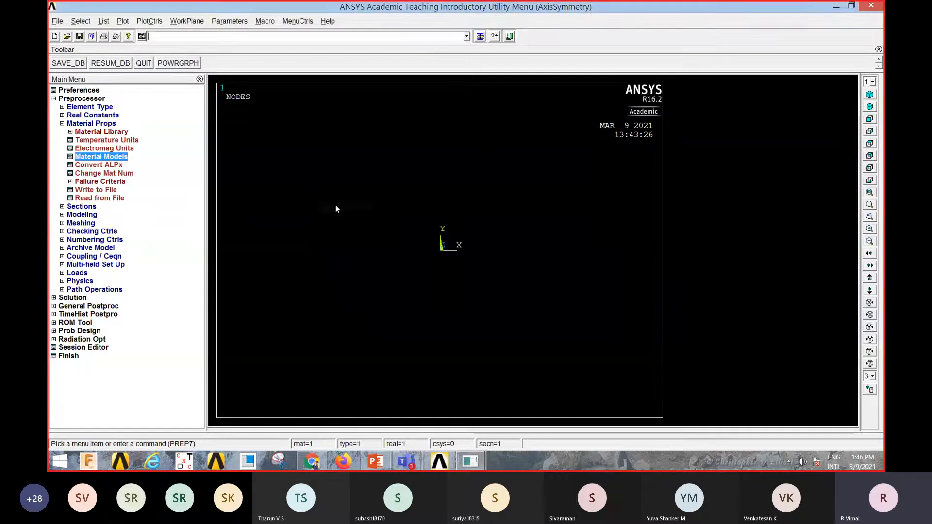
- Create a rectangular area by dimensions with X-coordinates 0 to 20 and Y-coordinates 0 to 15
left_click(96, 123)
left_click(83, 140)
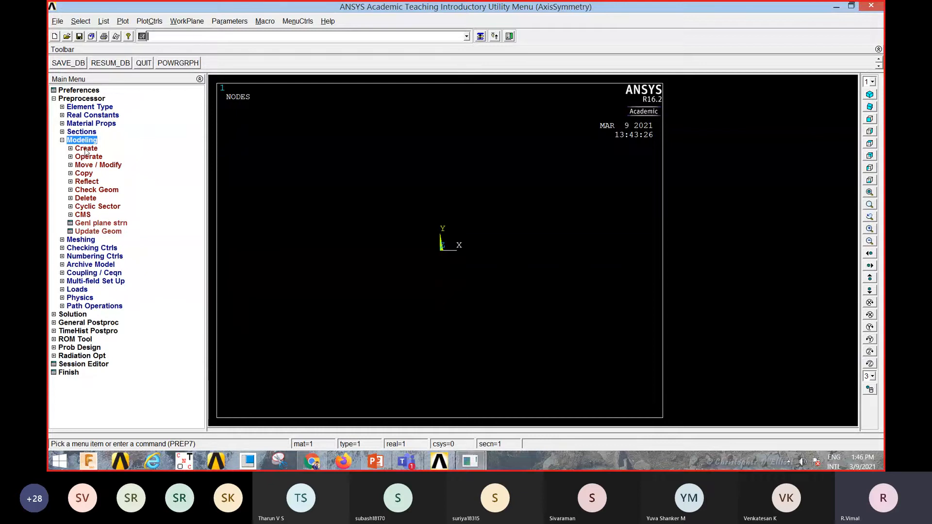
left_click(86, 149)
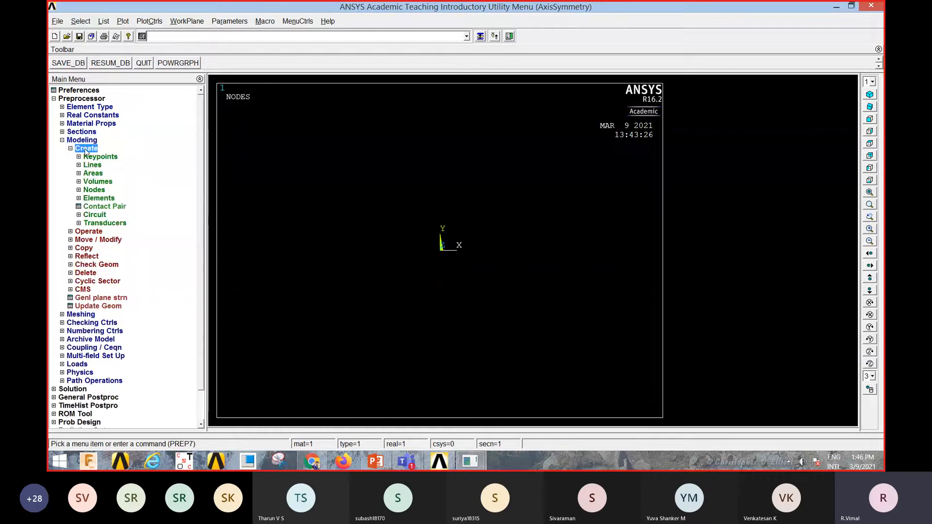
left_click(93, 173)
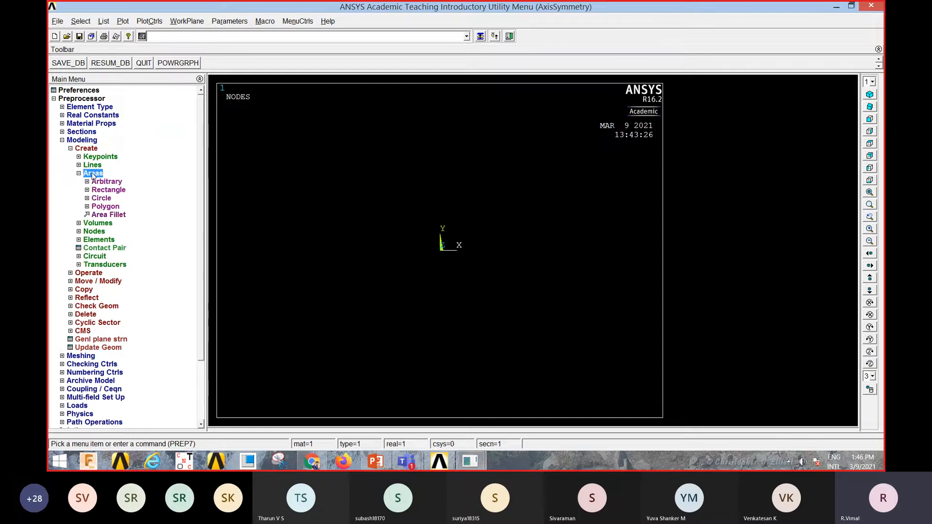
left_click(108, 190)
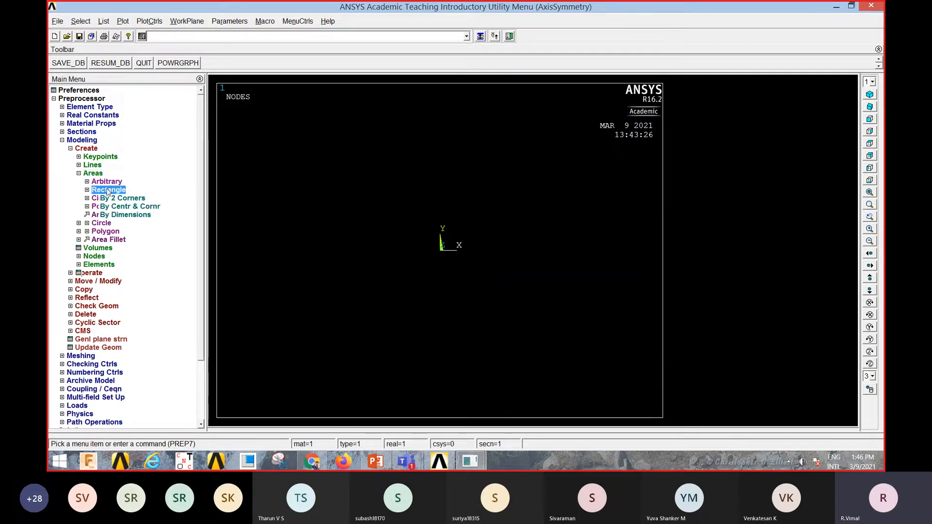
left_click(126, 216)
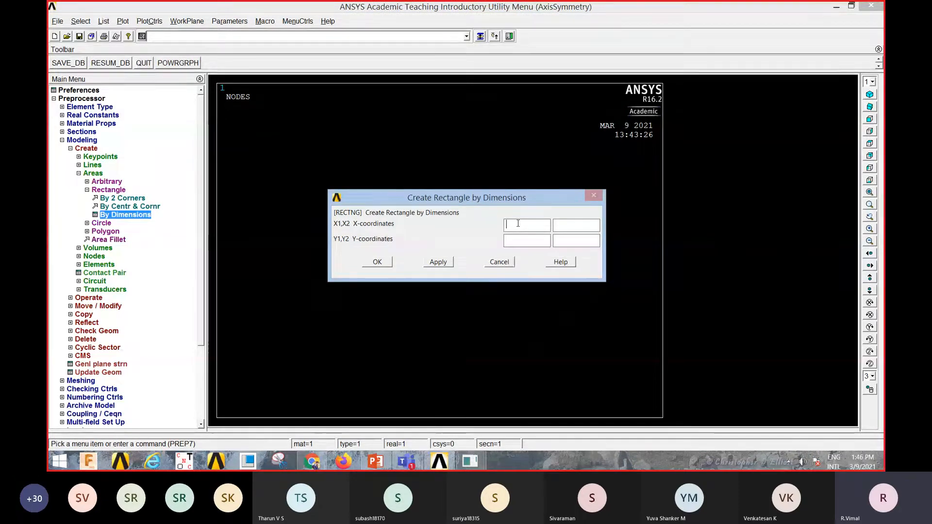
type("0")
left_click(513, 241)
type("0")
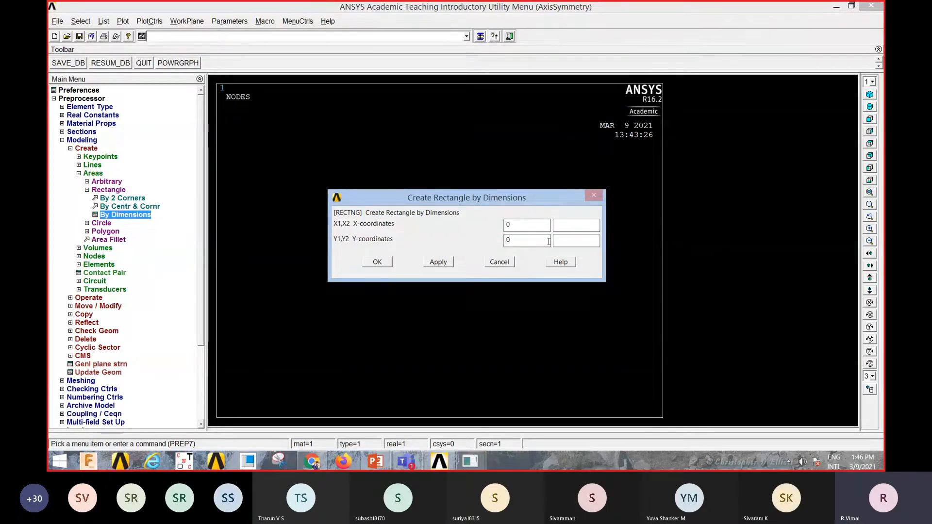
left_click(570, 227)
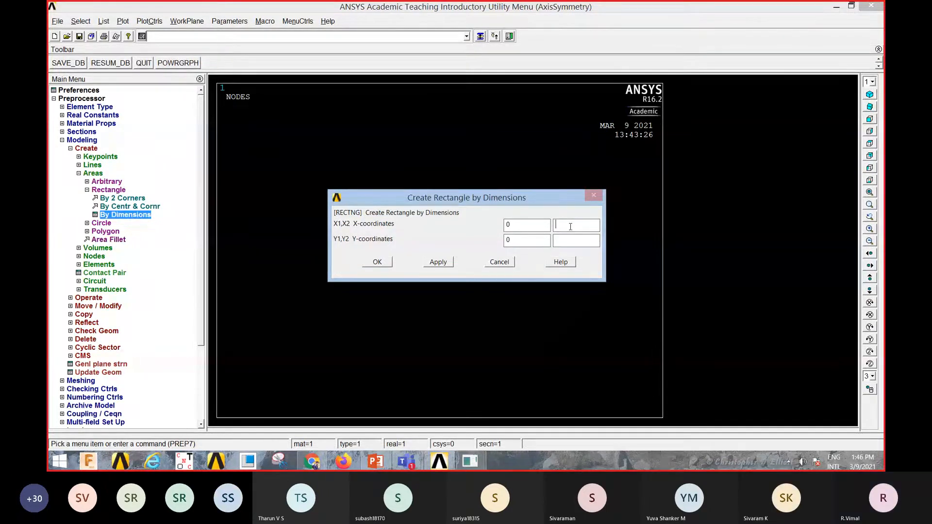
type("20")
type("15")
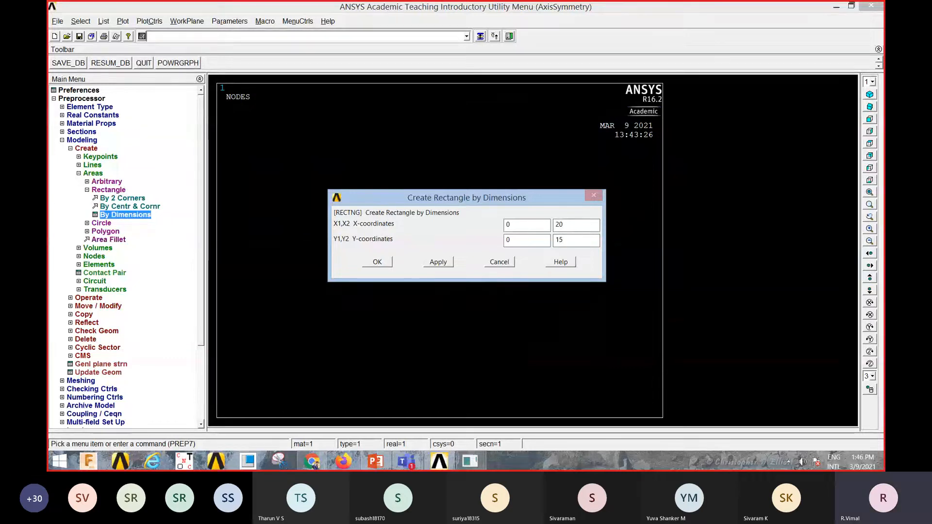
left_click(437, 263)
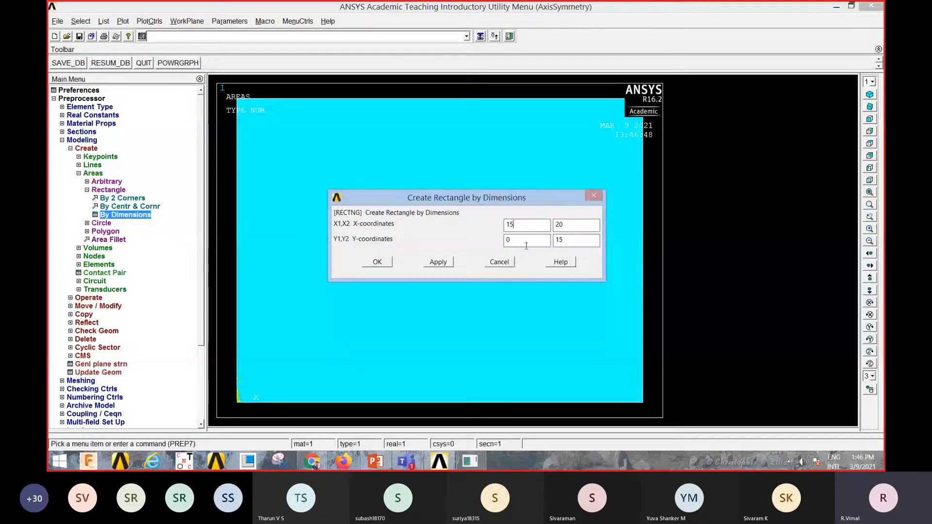
- Create a second rectangular area by dimensions with X-coordinates 15 to 20 and Y-coordinates 0 to 100
left_click_drag(523, 242, 503, 241)
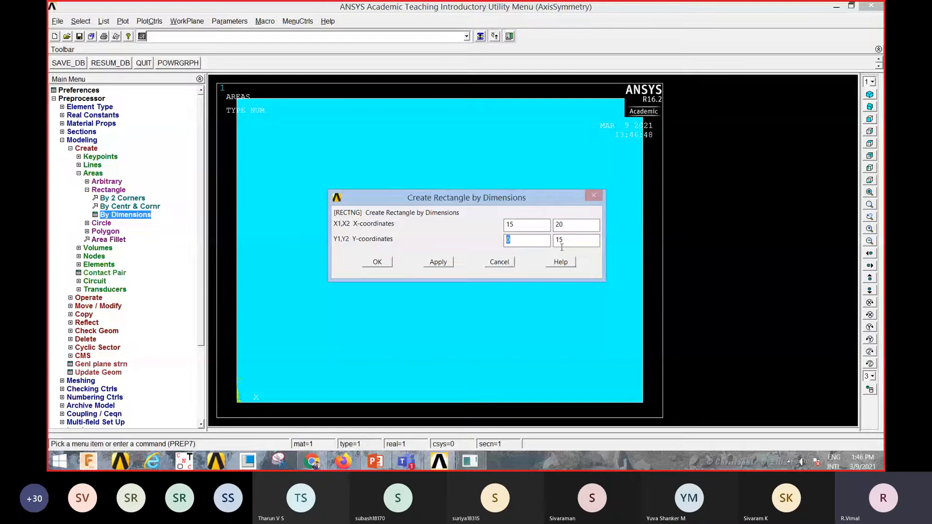
left_click_drag(568, 240, 548, 240)
type("100")
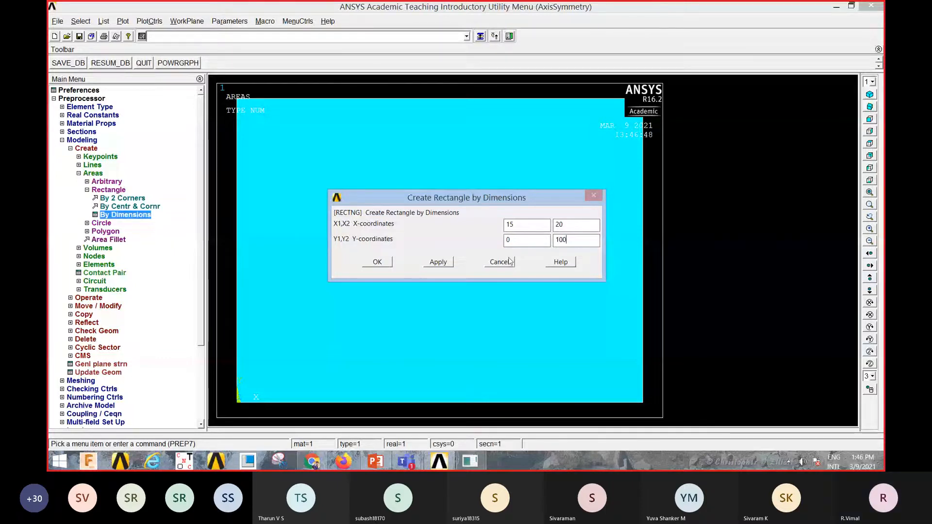
left_click(449, 262)
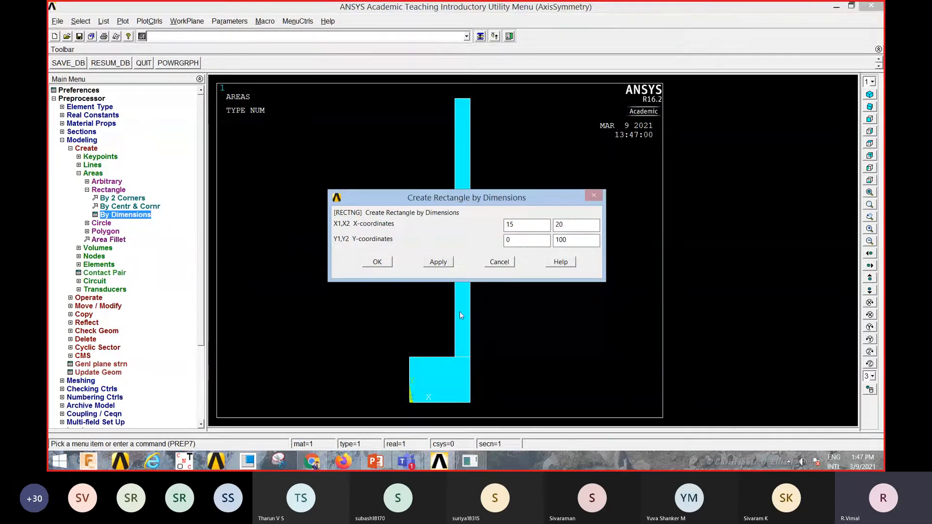
left_click(496, 263)
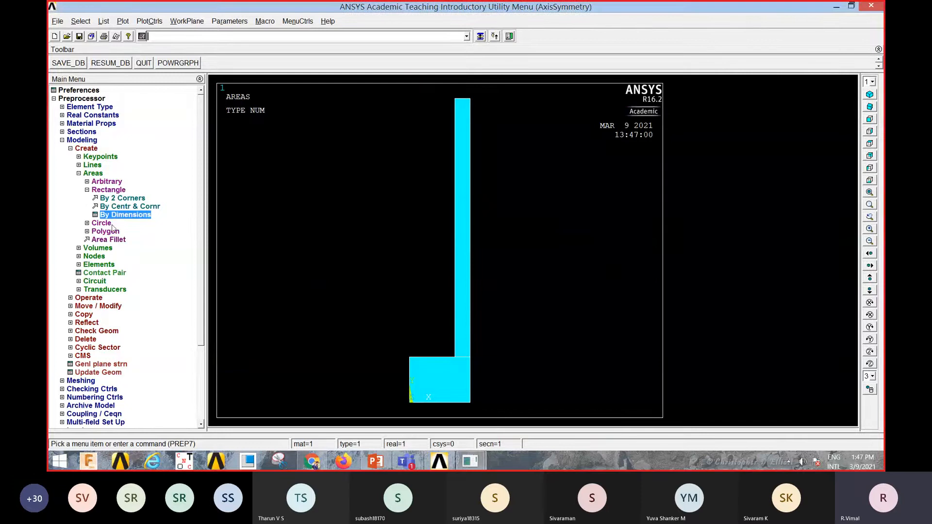
- Delete the wide rectangular area at the base of the section together with its lines and keypoints
left_click(87, 340)
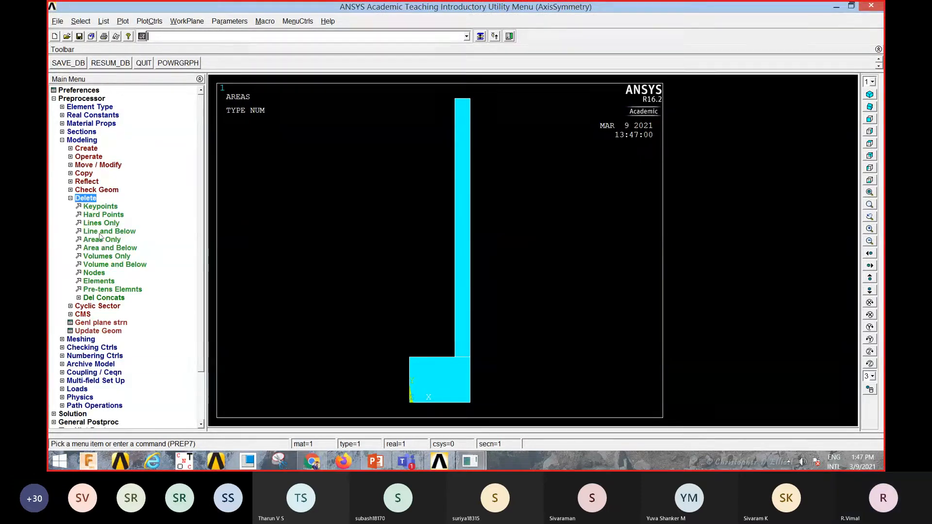
left_click(118, 248)
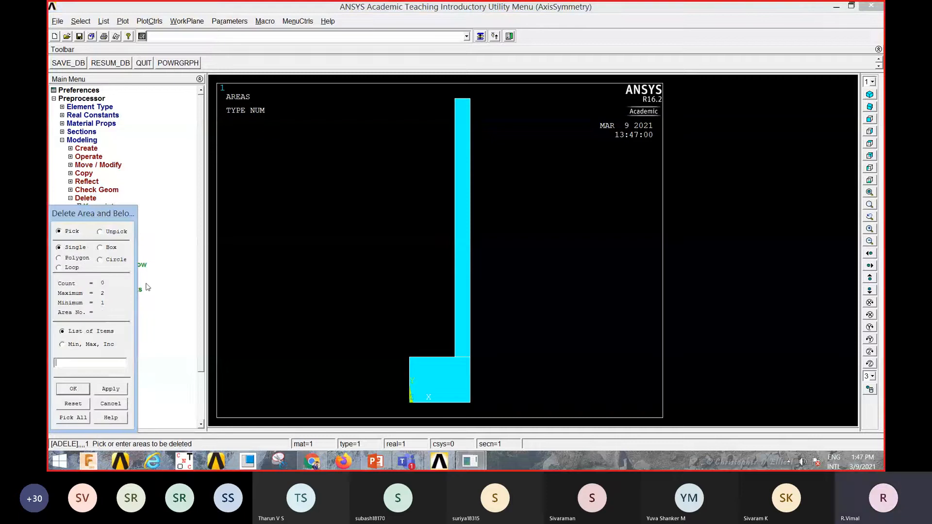
left_click(427, 381)
left_click(73, 389)
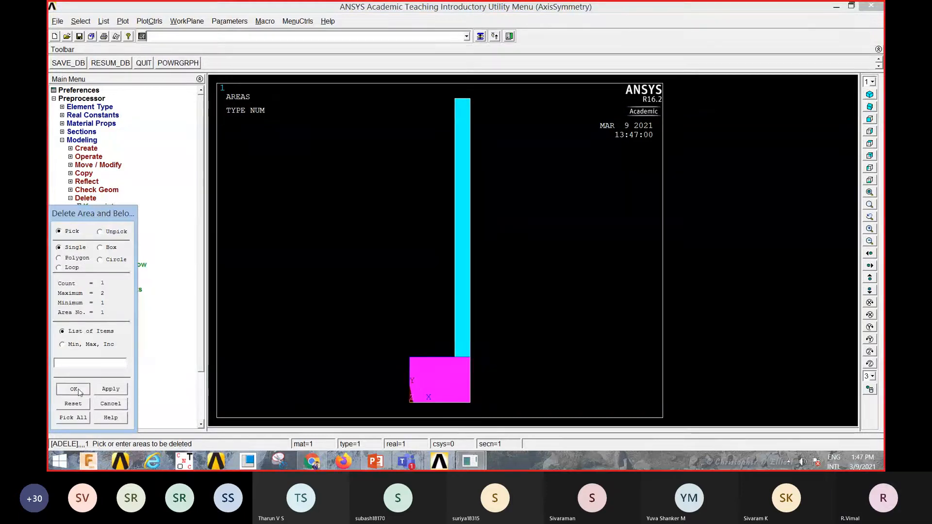
- Create a rectangular area by dimensions with X-coordinates 0 to 20 and Y-coordinates 0 to 5
left_click(86, 148)
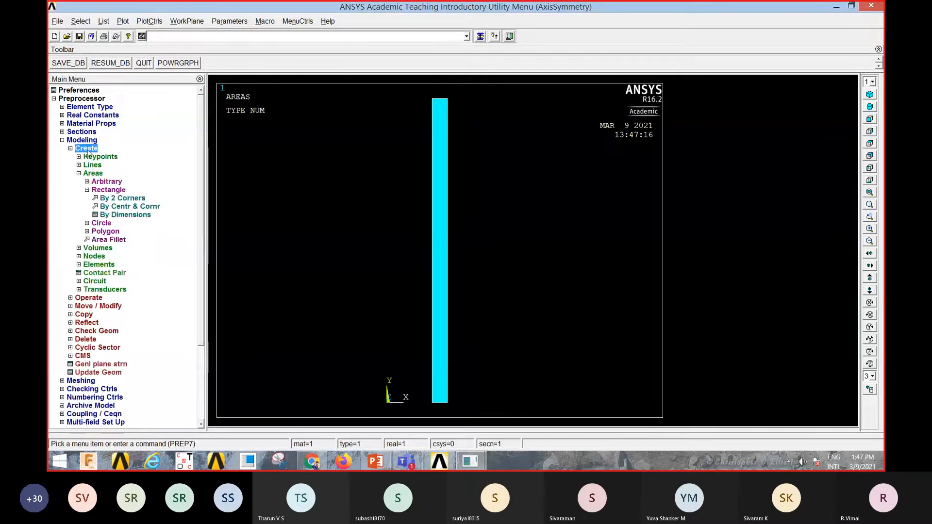
left_click(129, 215)
left_click_drag(533, 227, 493, 228)
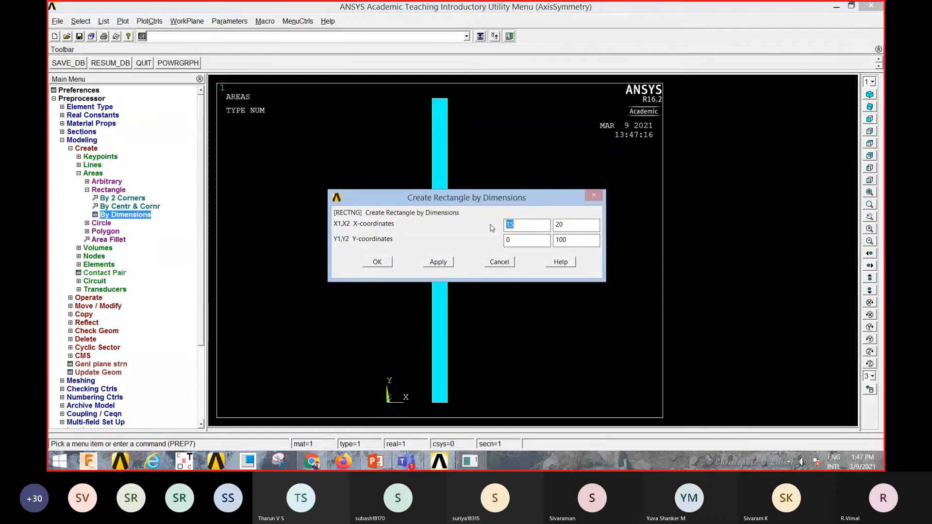
type("0")
left_click_drag(569, 244, 554, 243)
type("5")
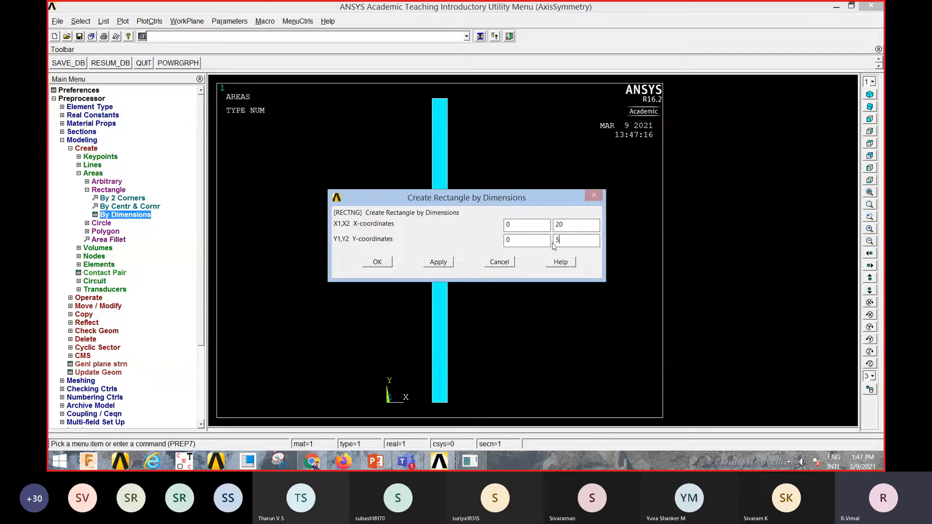
left_click(439, 265)
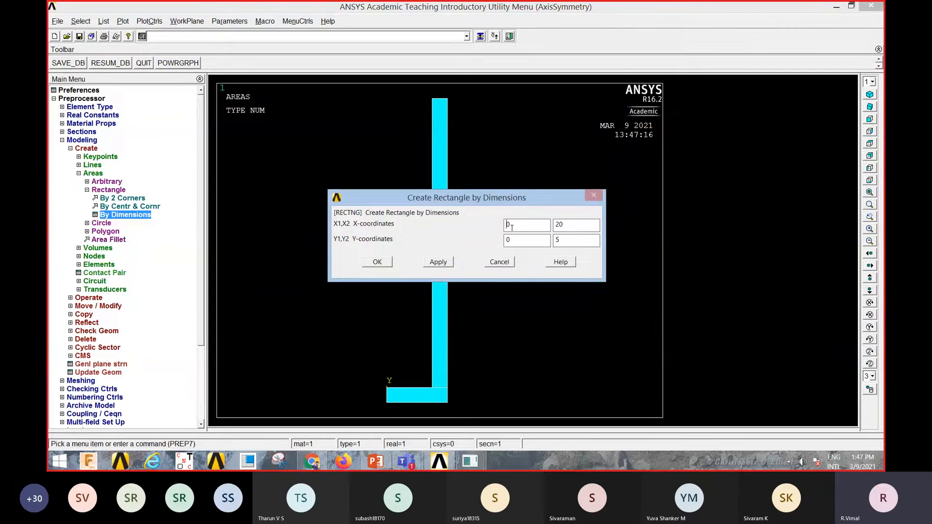
- Create another rectangular area by dimensions with X-coordinates 0 to 20 and Y-coordinates 95 to 100
double_click(503, 243)
type("9")
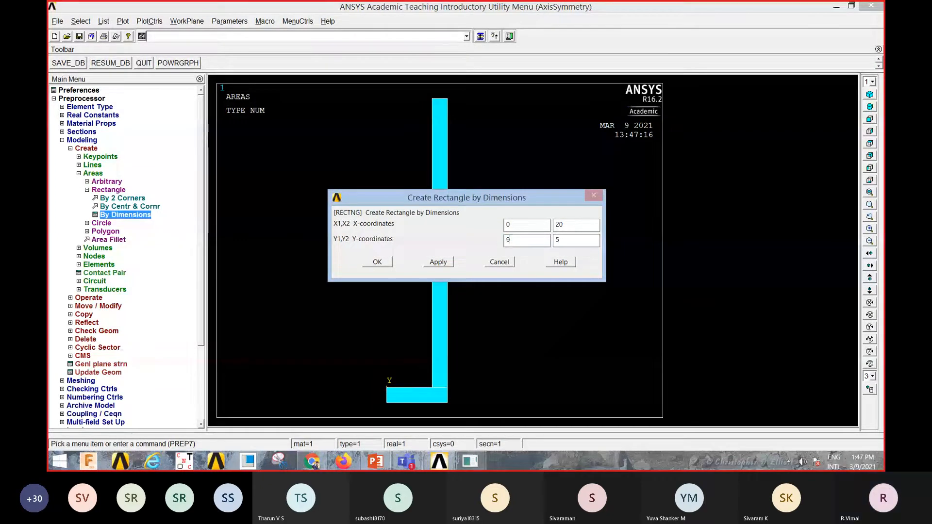
type("5")
left_click(567, 242)
type("100")
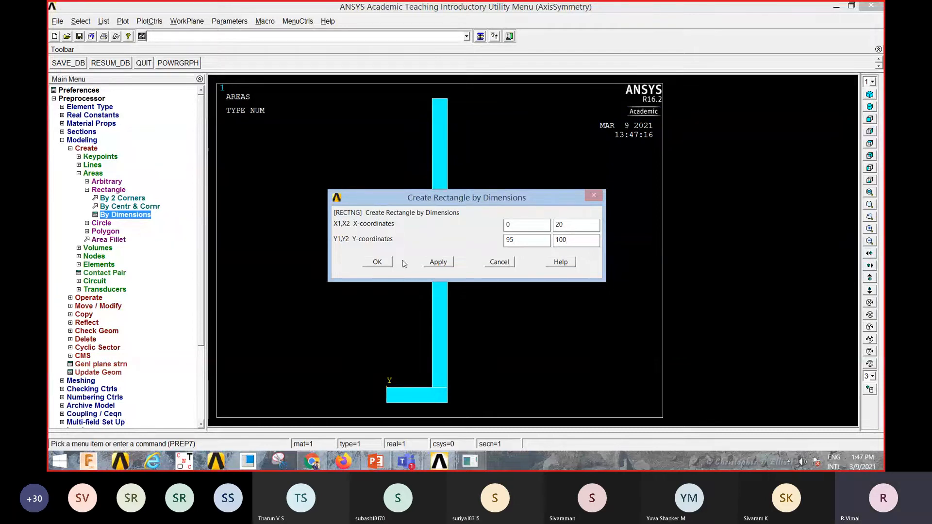
left_click(378, 261)
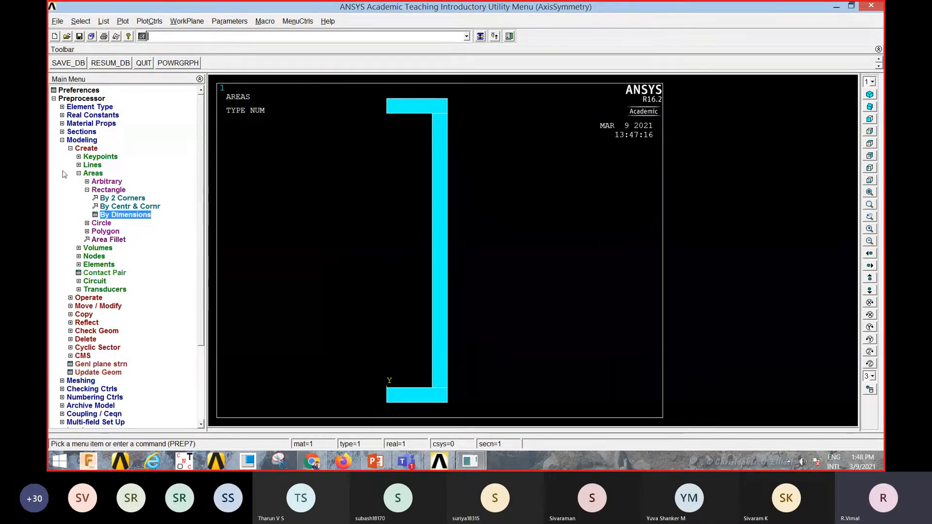
- Combine all three rectangular areas into a single area with the Boolean Add operation
left_click(86, 148)
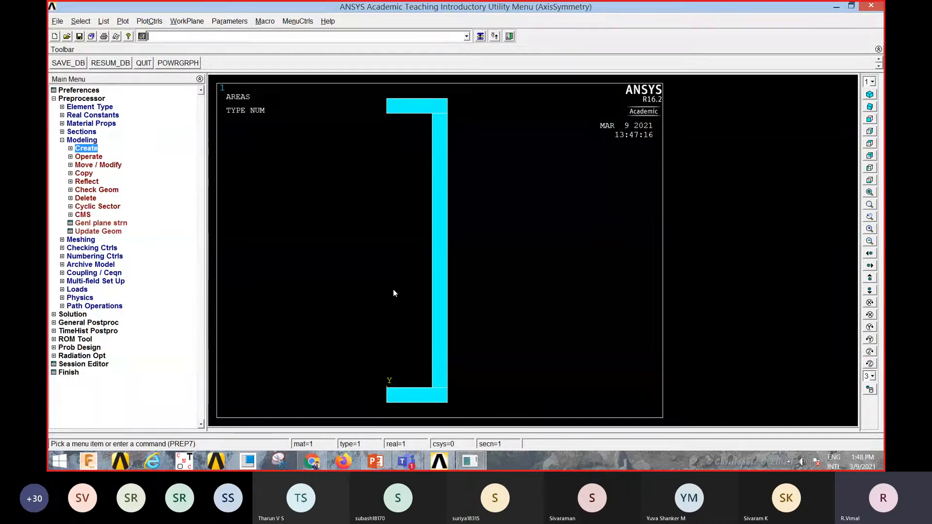
left_click(87, 157)
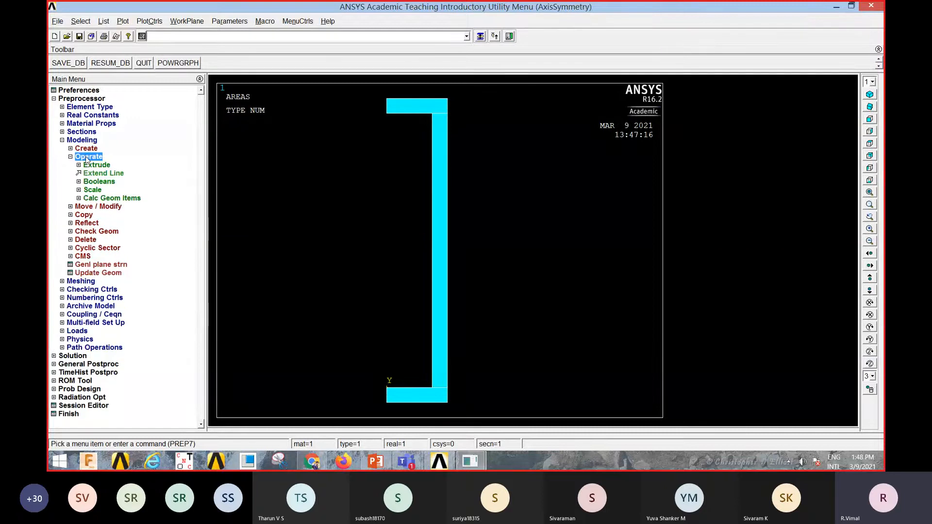
left_click(96, 183)
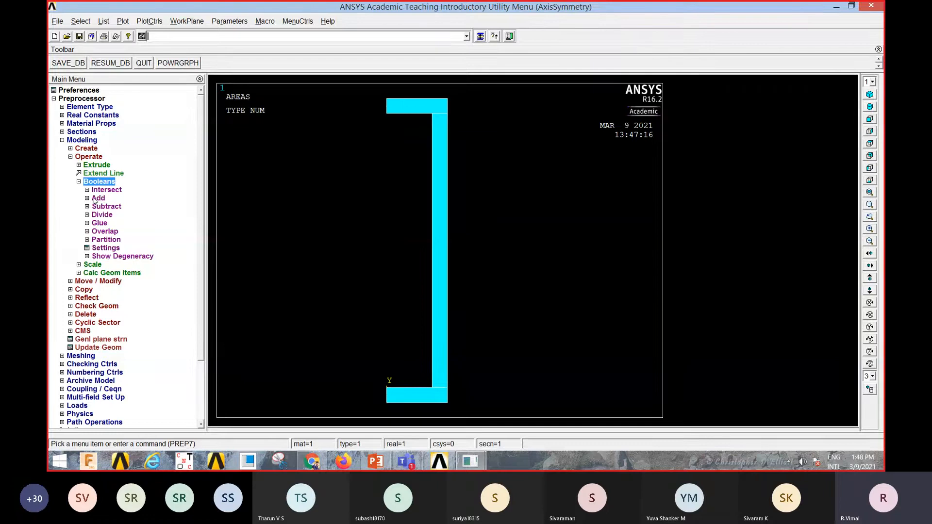
left_click(96, 200)
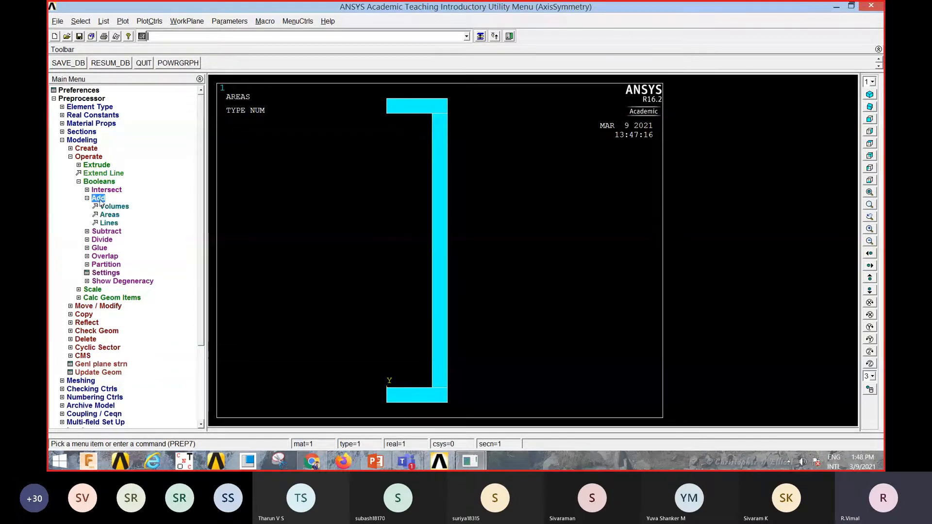
left_click(108, 217)
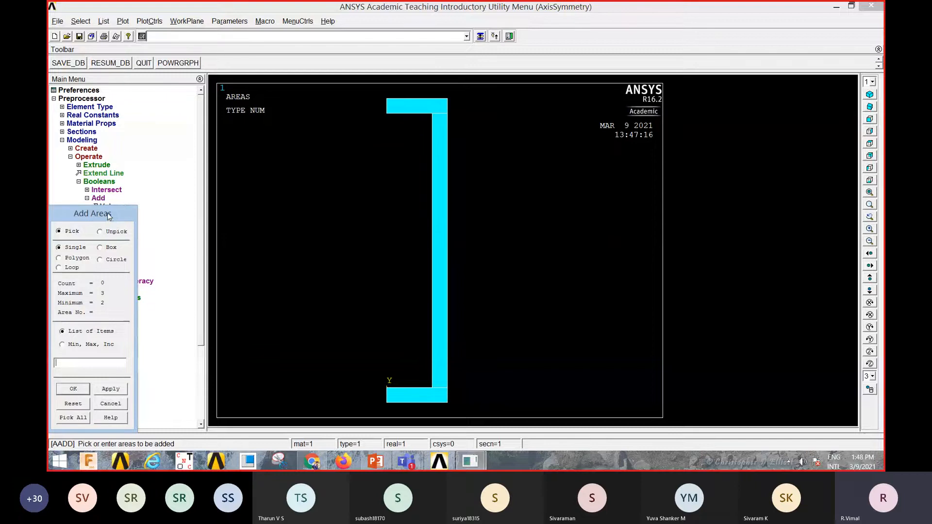
left_click_drag(122, 218, 271, 169)
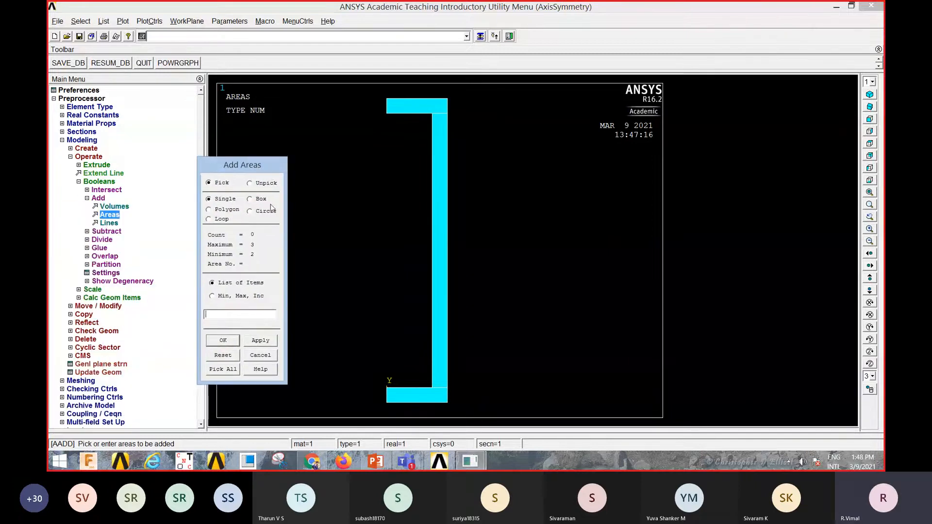
left_click(223, 369)
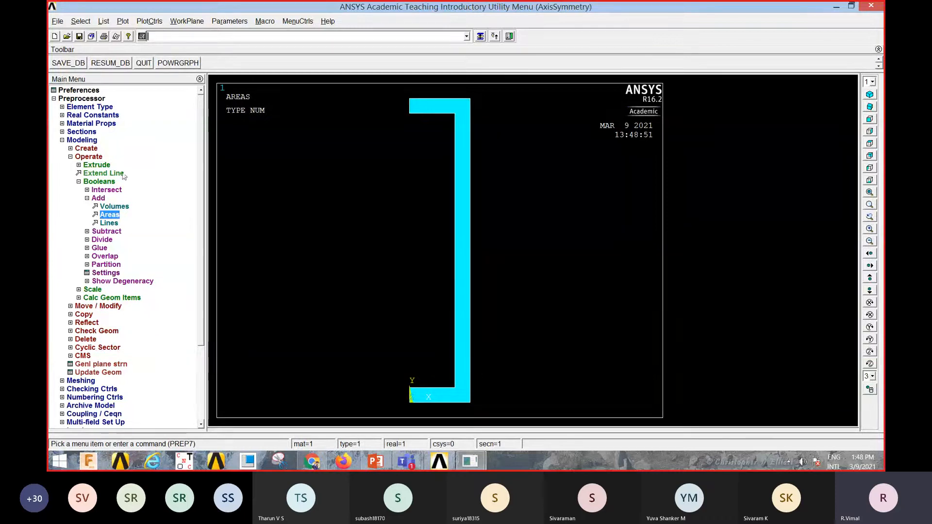
double_click(95, 157)
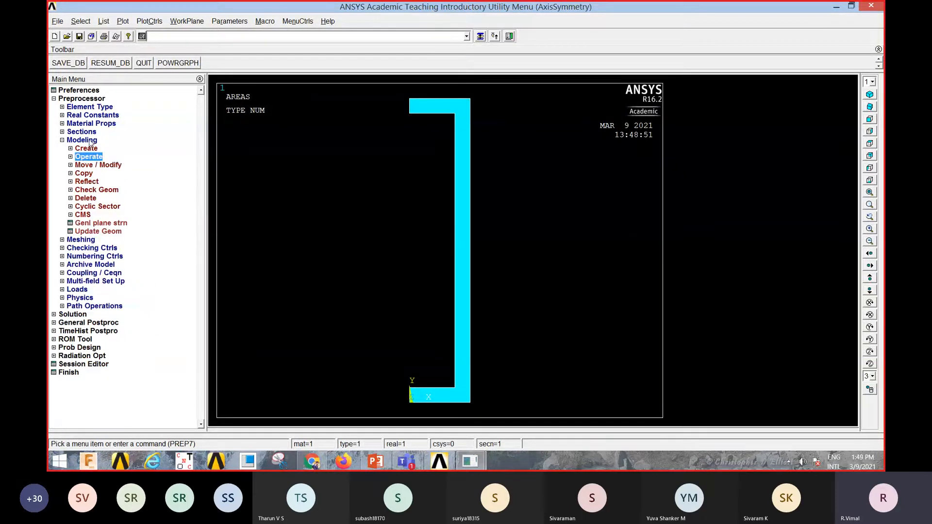
double_click(89, 139)
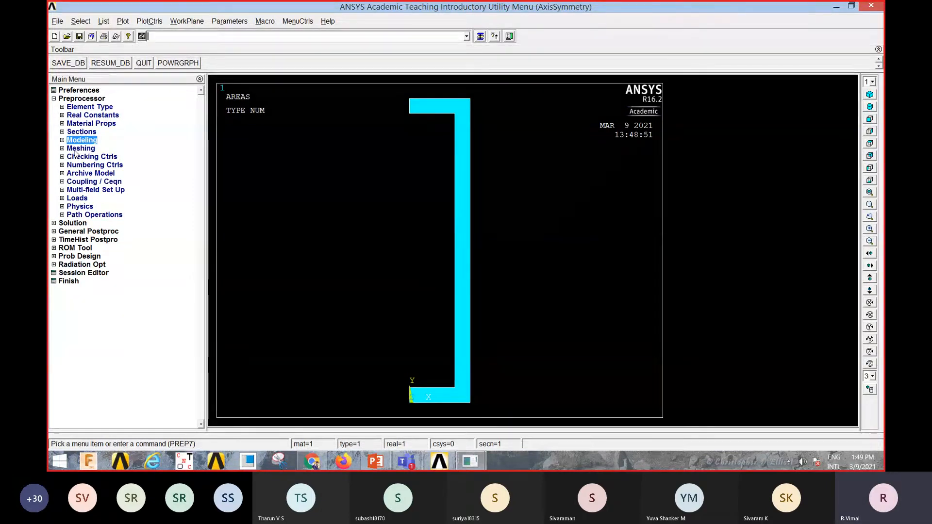
- Set the number of element divisions (NDIV) to 20 on all boundary lines of the combined area
left_click(78, 149)
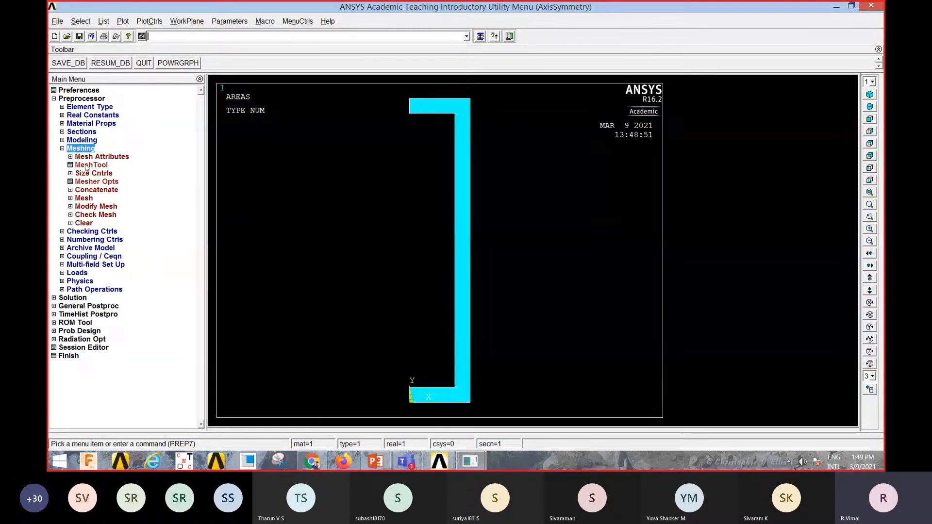
left_click(87, 166)
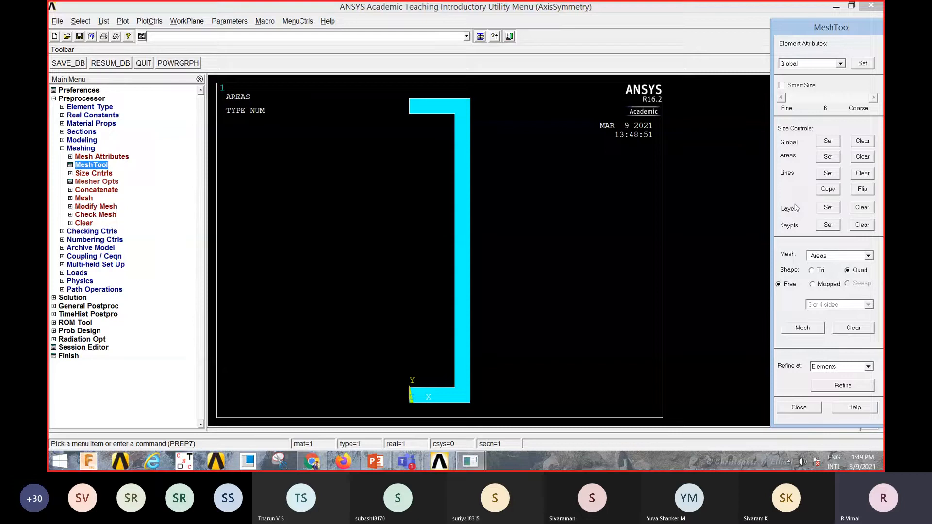
left_click(828, 174)
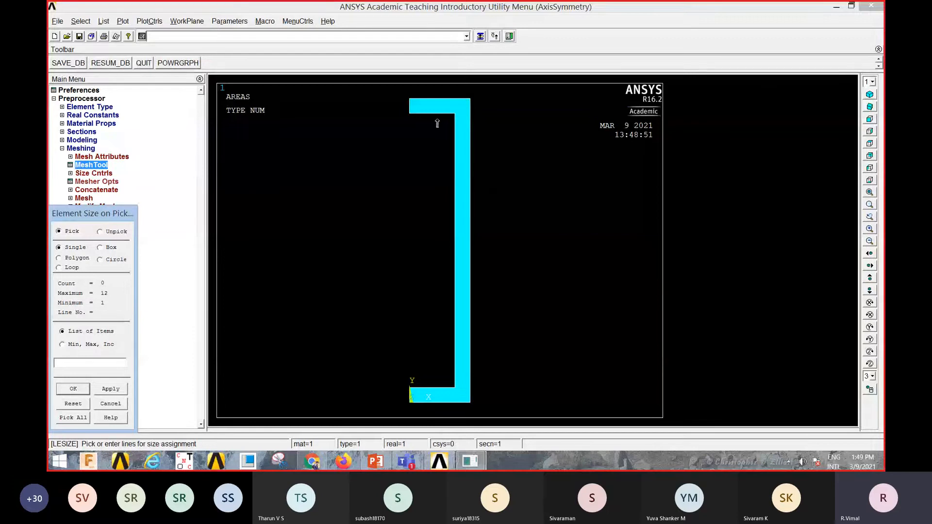
left_click_drag(80, 218, 217, 171)
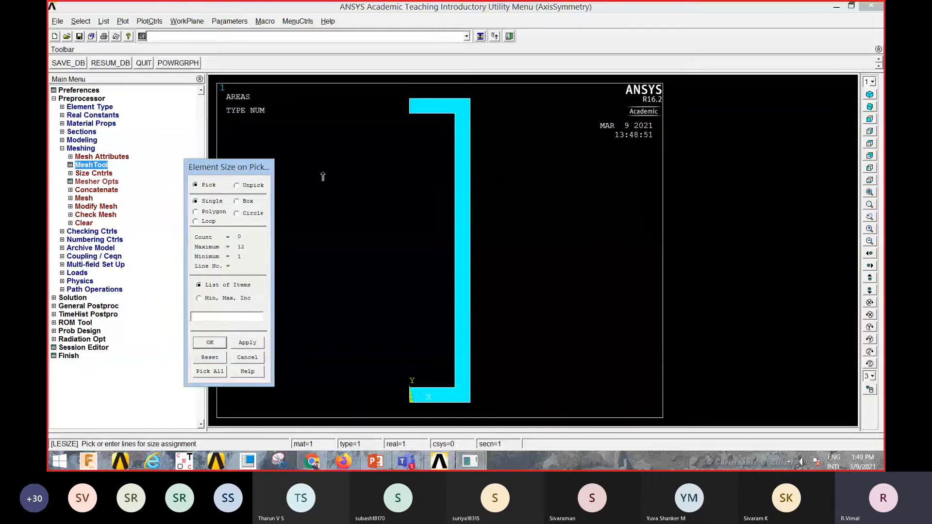
left_click(435, 119)
left_click(413, 109)
left_click(432, 101)
left_click(464, 102)
left_click(474, 111)
left_click(462, 135)
left_click(477, 152)
left_click(472, 406)
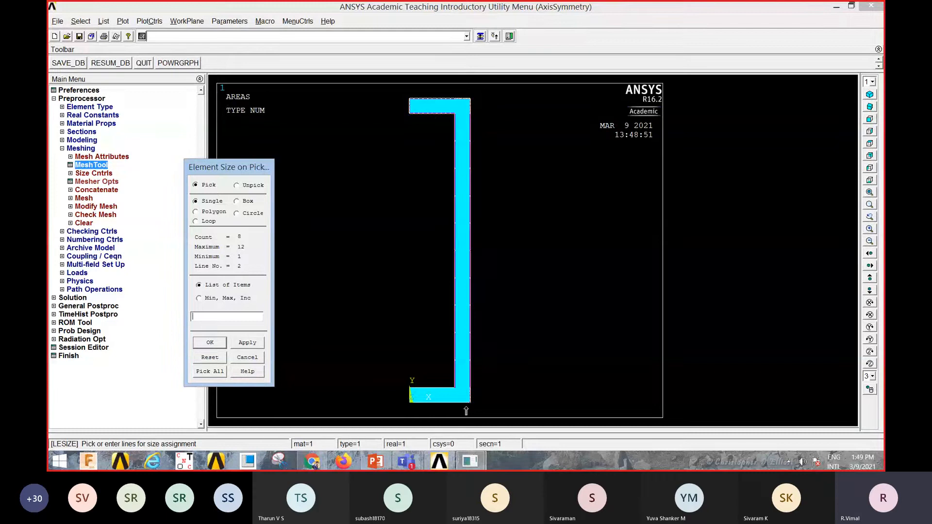
left_click(466, 409)
left_click(432, 408)
left_click(406, 397)
left_click(423, 389)
left_click(211, 343)
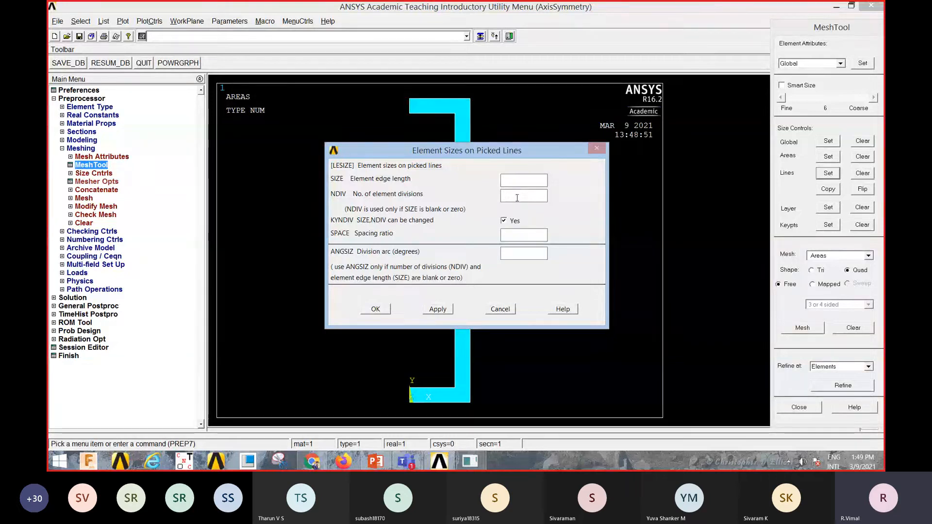
type("0")
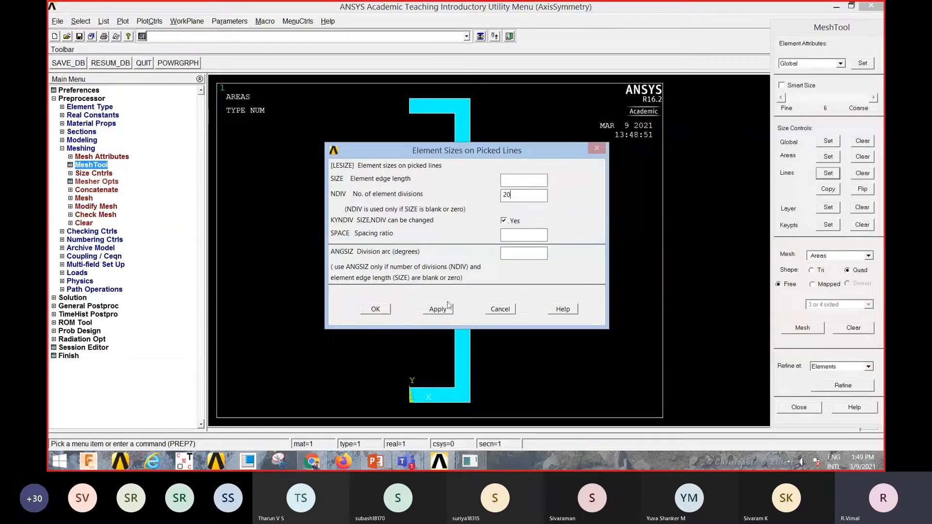
left_click(383, 310)
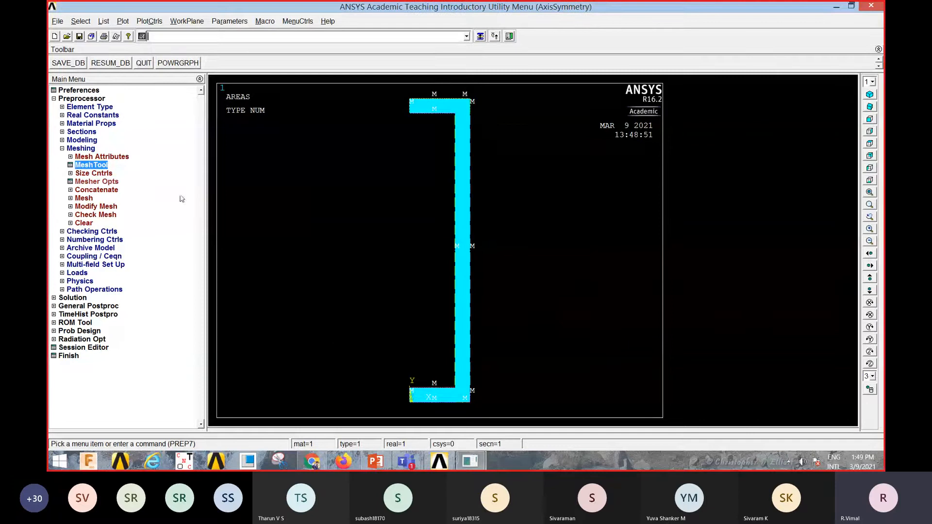
- Mesh the combined area with the free quadrilateral mesher
left_click(92, 165)
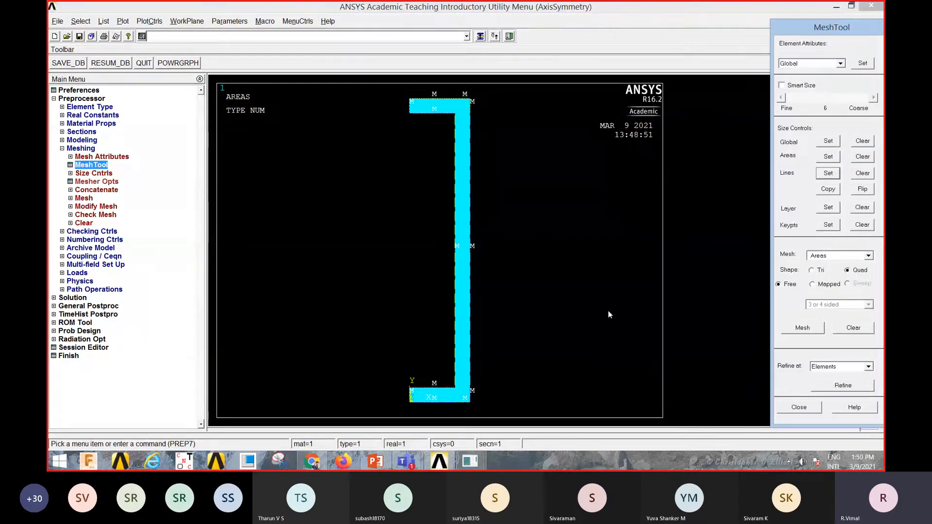
left_click(802, 328)
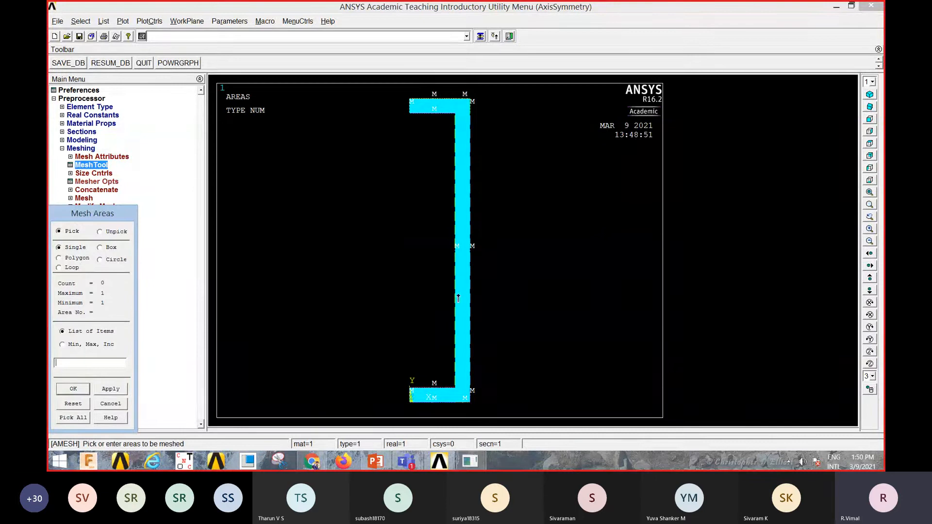
left_click_drag(100, 214, 256, 180)
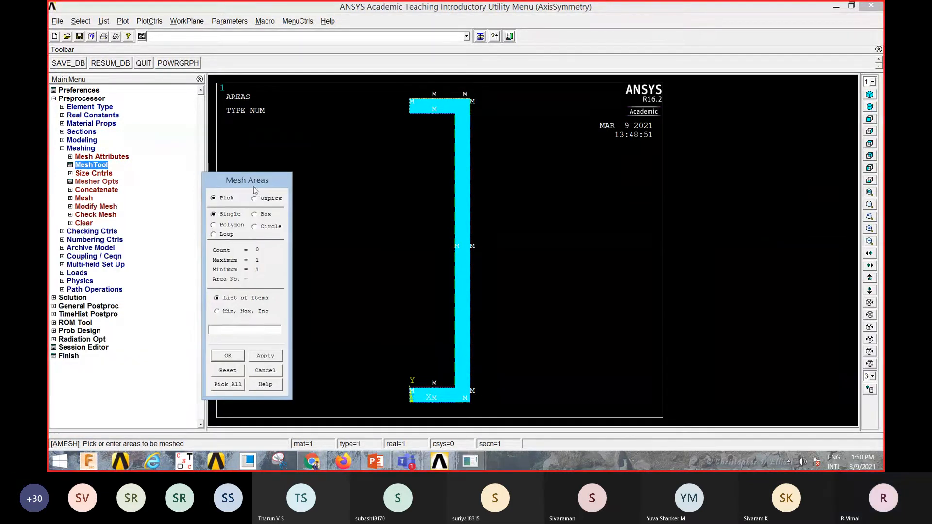
left_click(465, 293)
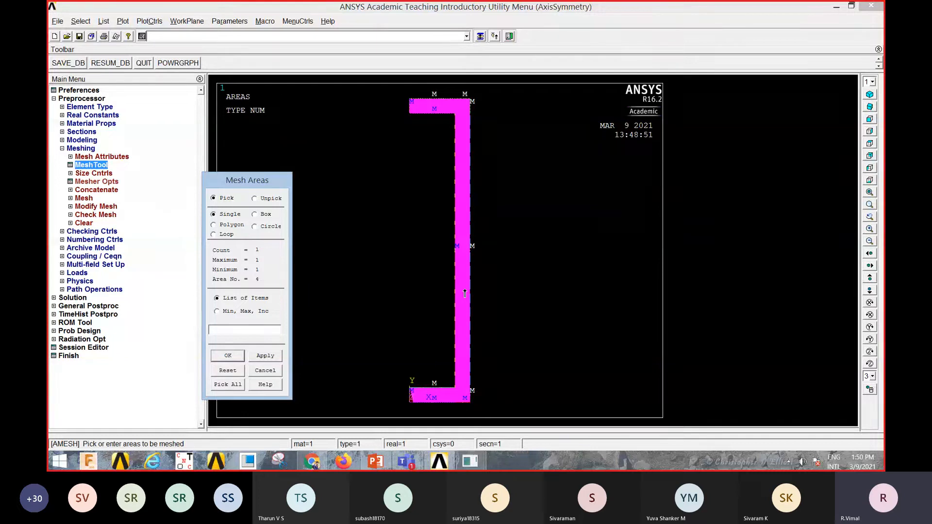
left_click(221, 357)
left_click(176, 69)
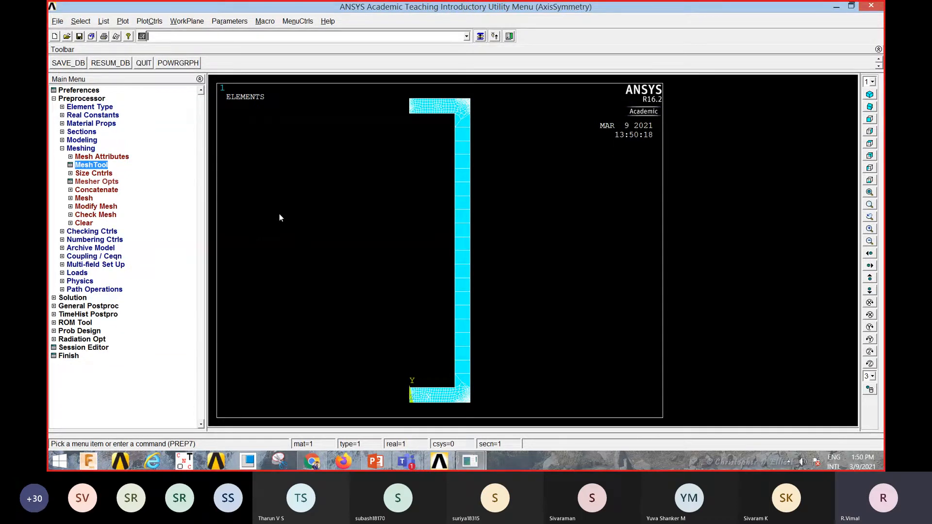
- Apply a symmetry boundary condition to the two short end lines on the axis of symmetry, at the section's top and bottom
left_click(84, 150)
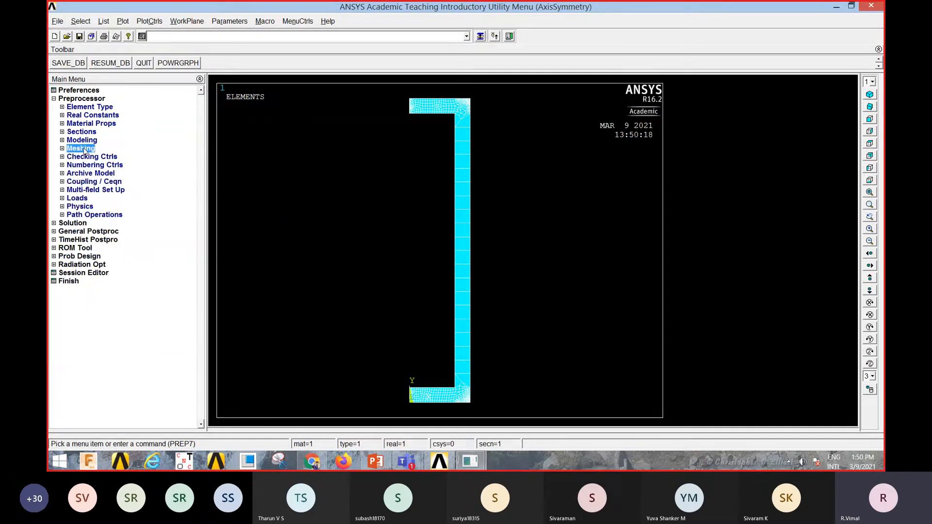
left_click(73, 224)
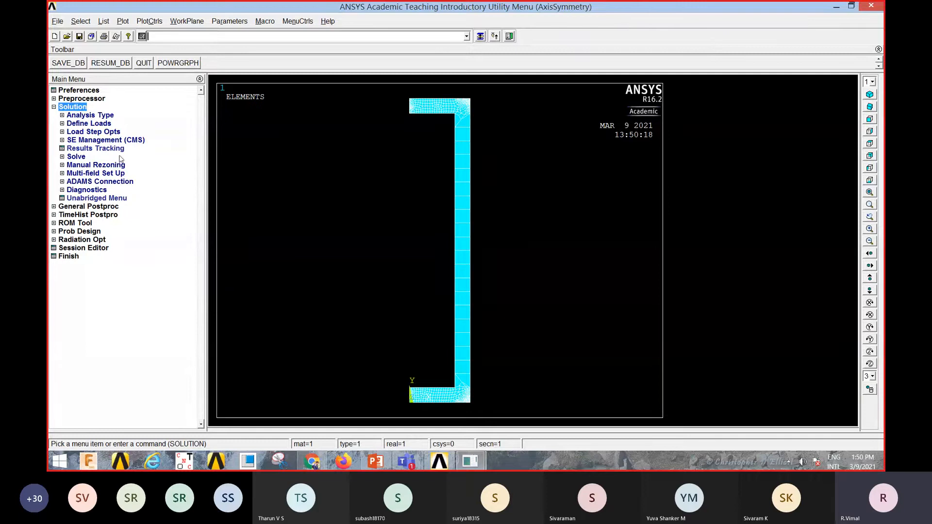
left_click(96, 125)
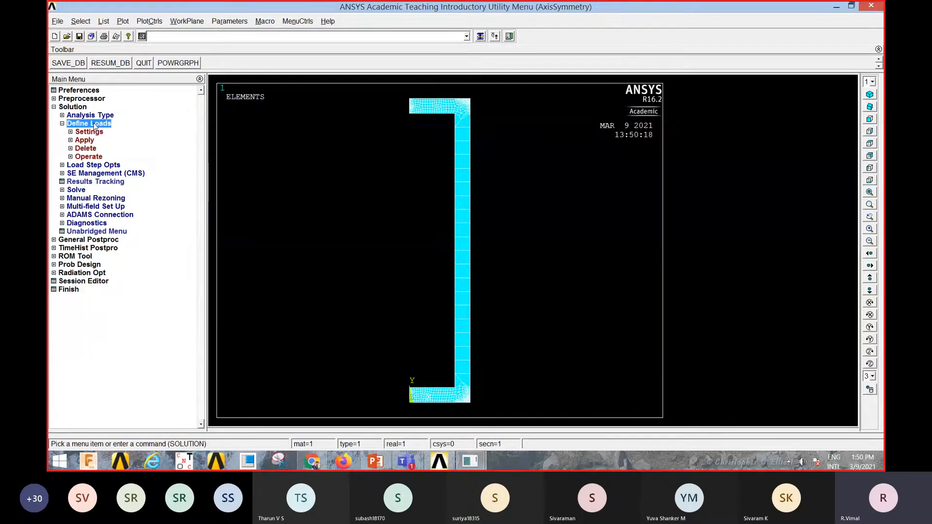
left_click(85, 141)
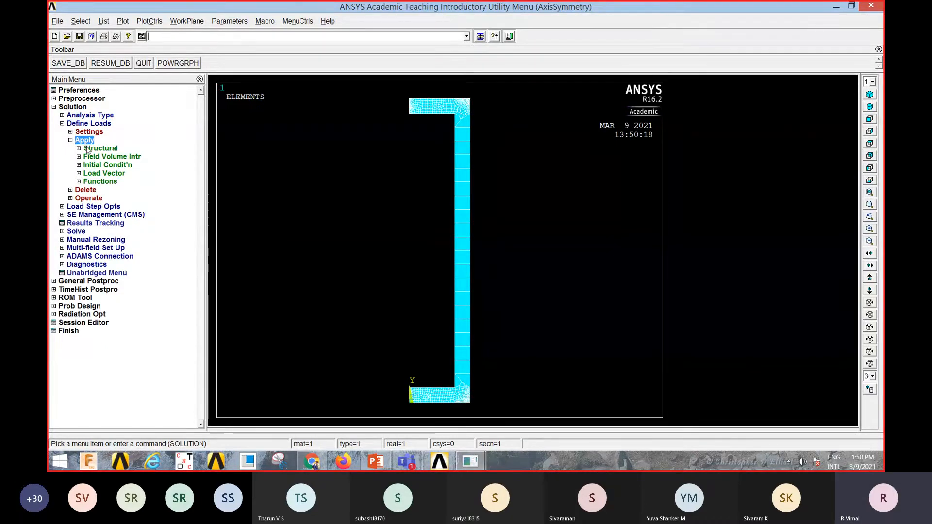
left_click(102, 150)
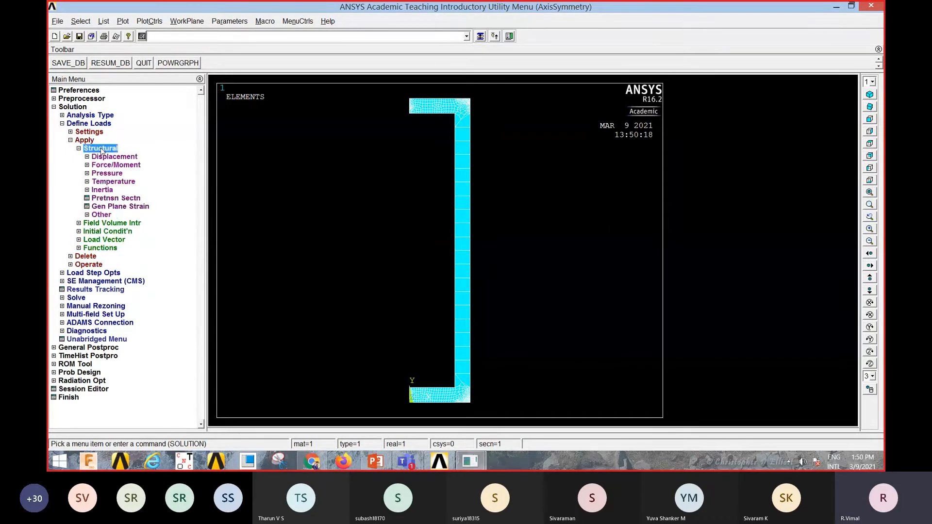
left_click(110, 158)
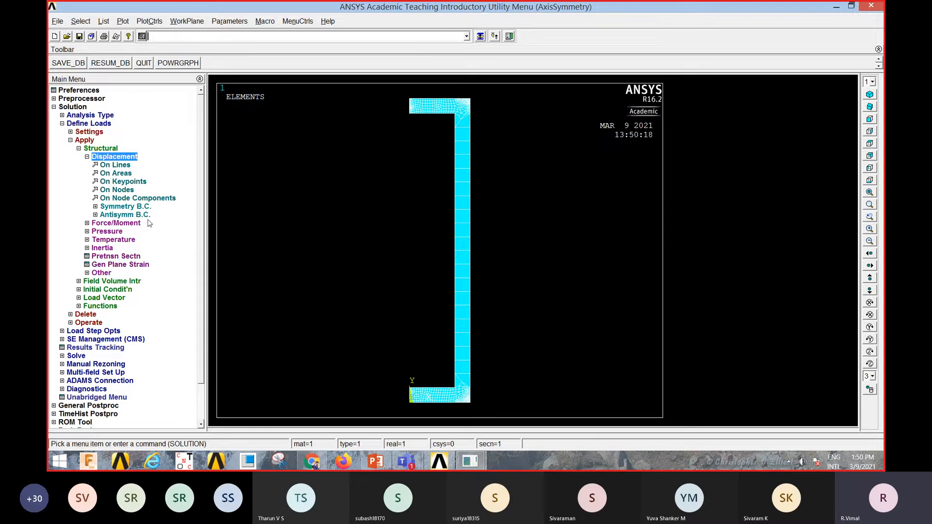
left_click(125, 209)
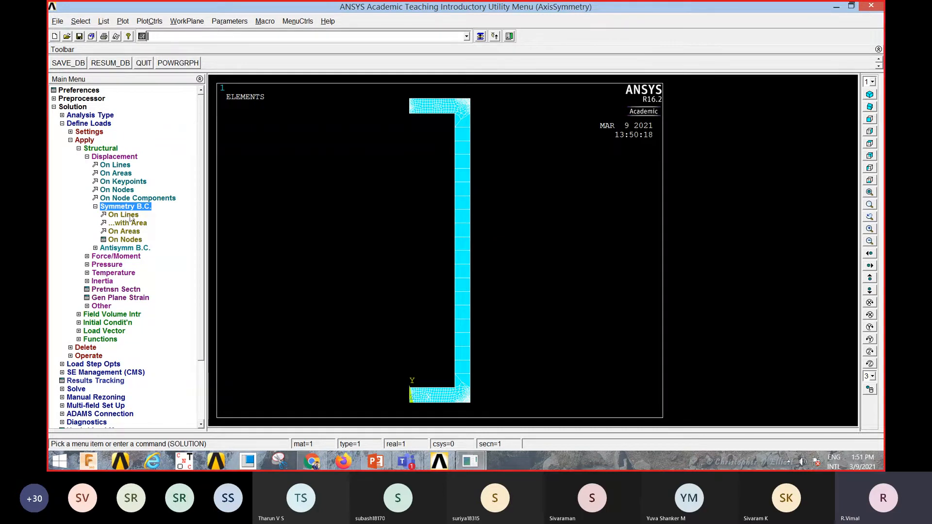
left_click(132, 215)
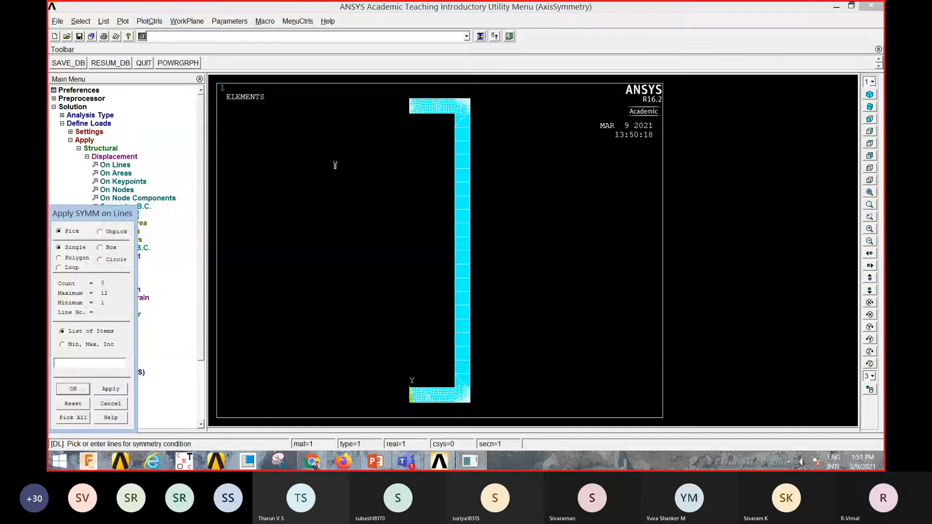
left_click(405, 110)
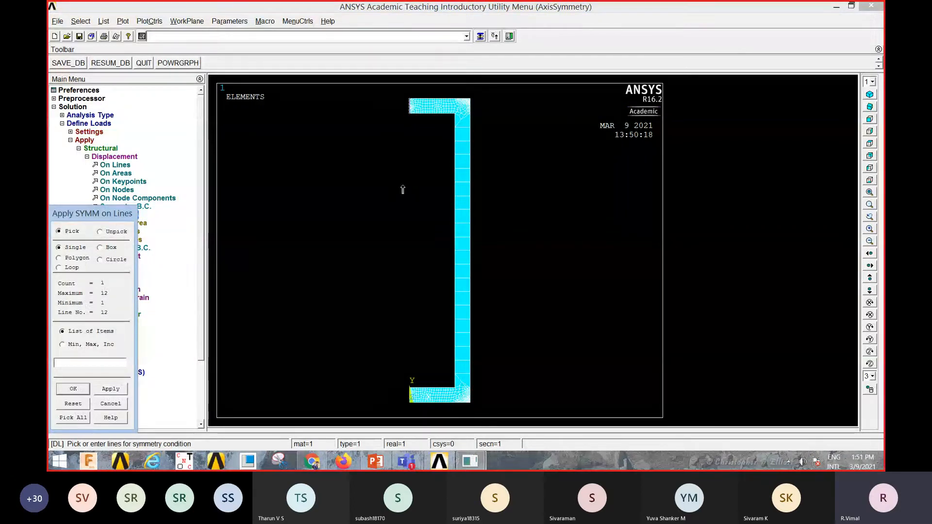
left_click(400, 402)
left_click(83, 391)
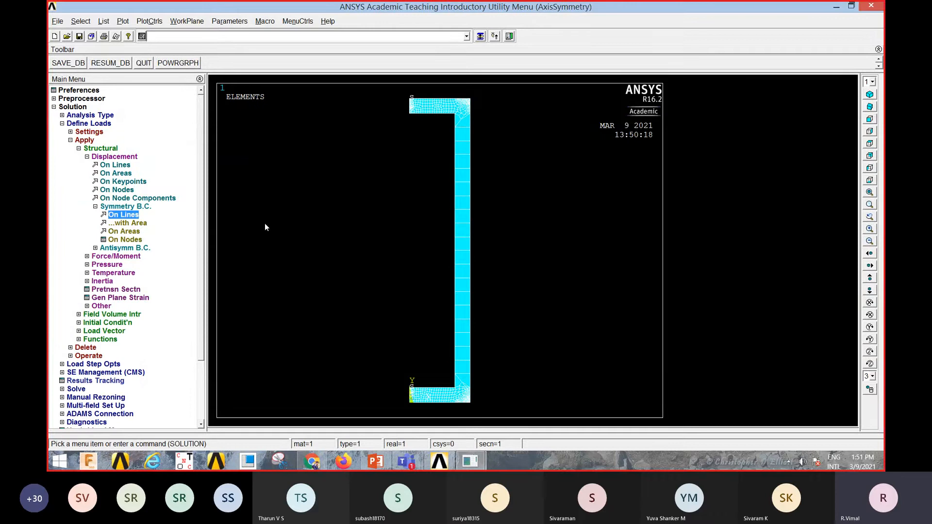
- Select the nodes by Y-coordinate location at the section's mid-height from the full set
left_click(80, 20)
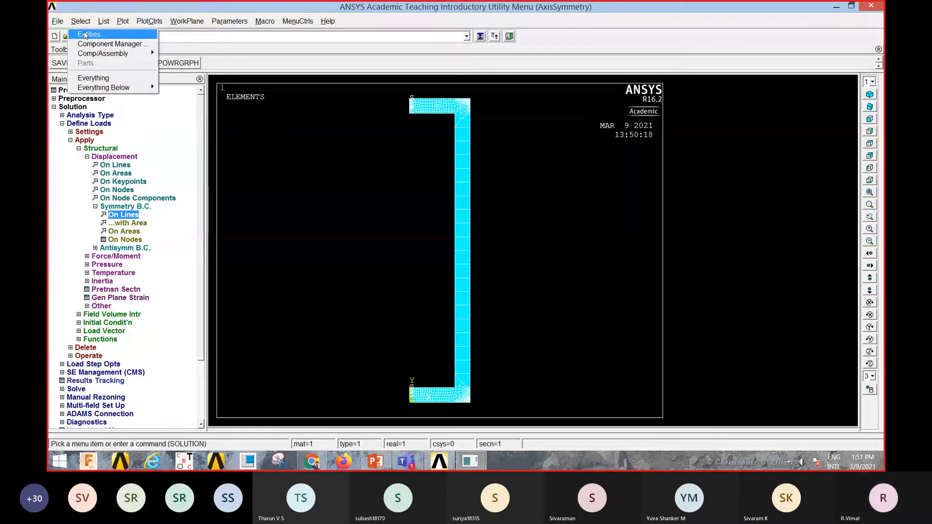
left_click(89, 34)
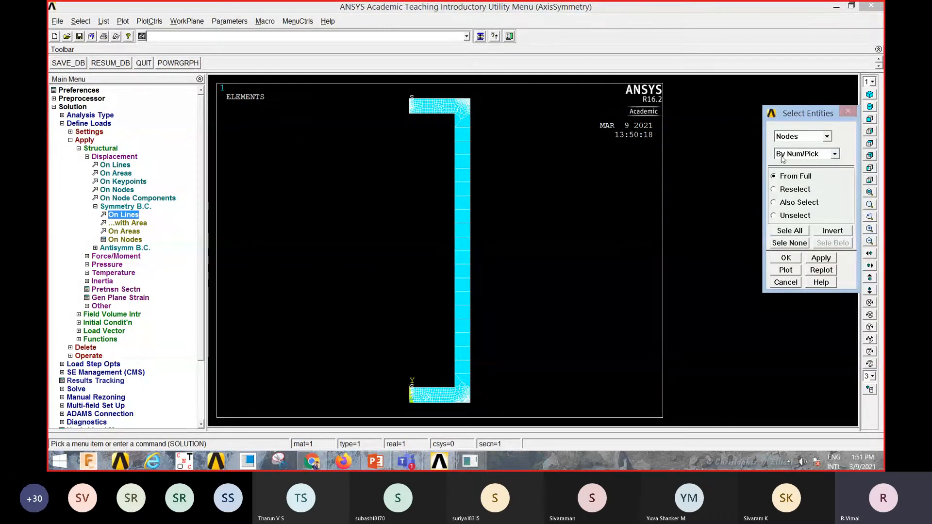
left_click(821, 137)
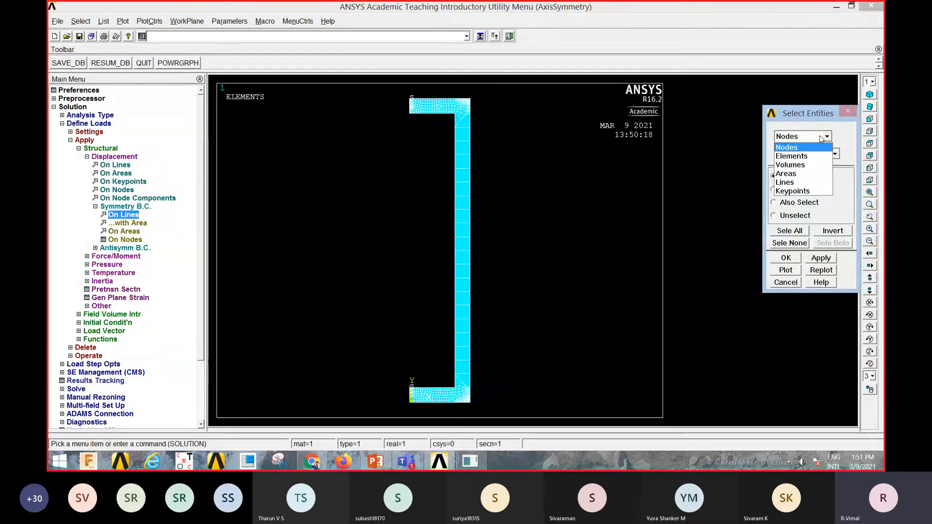
left_click(808, 148)
left_click(834, 155)
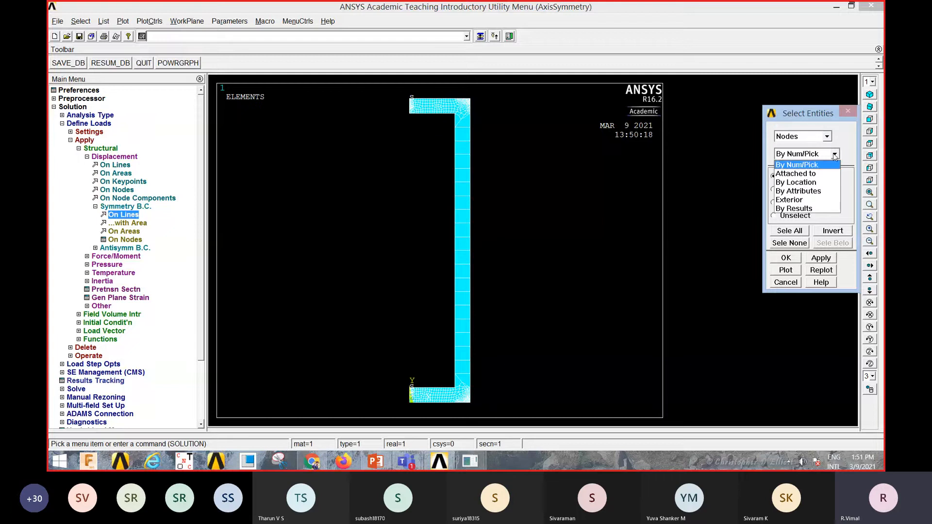
left_click(800, 183)
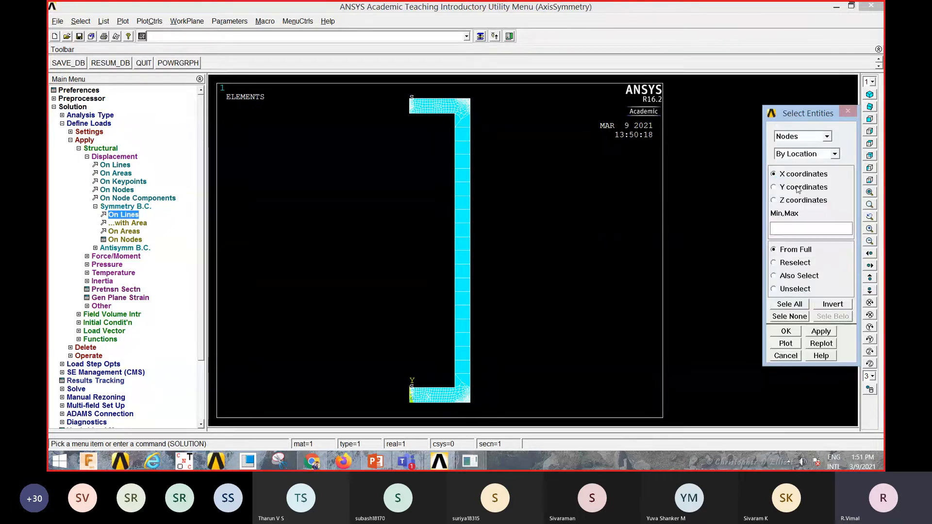
left_click(775, 188)
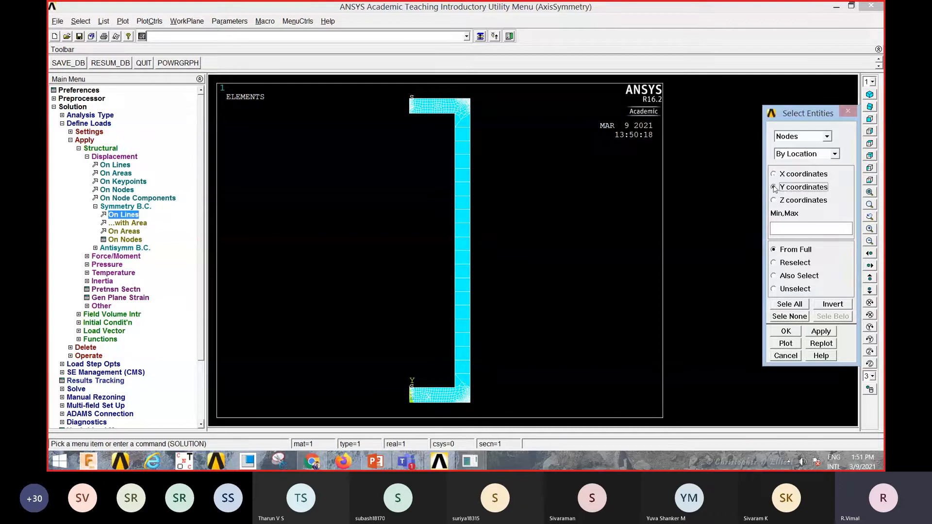
left_click(780, 228)
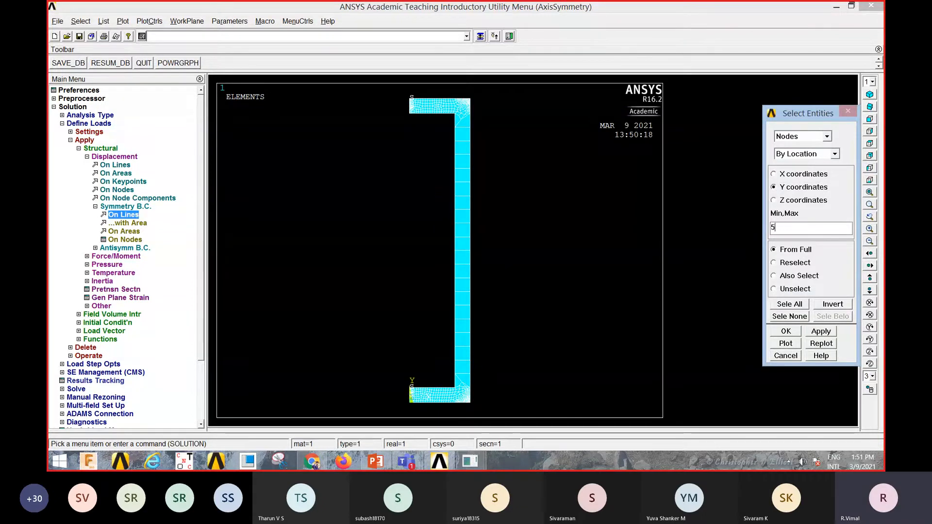
left_click(785, 332)
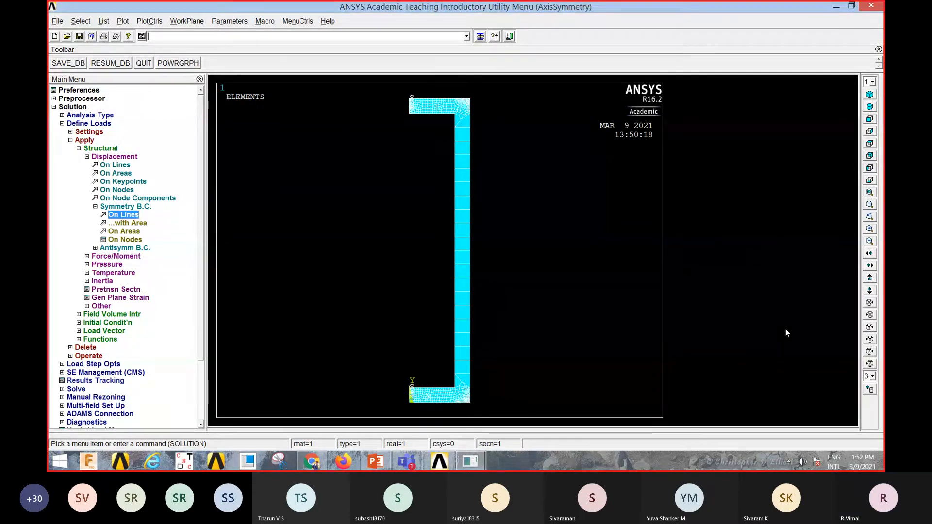
- Constrain all the selected mid-height nodes in UY with a constant displacement value of 0
left_click(119, 190)
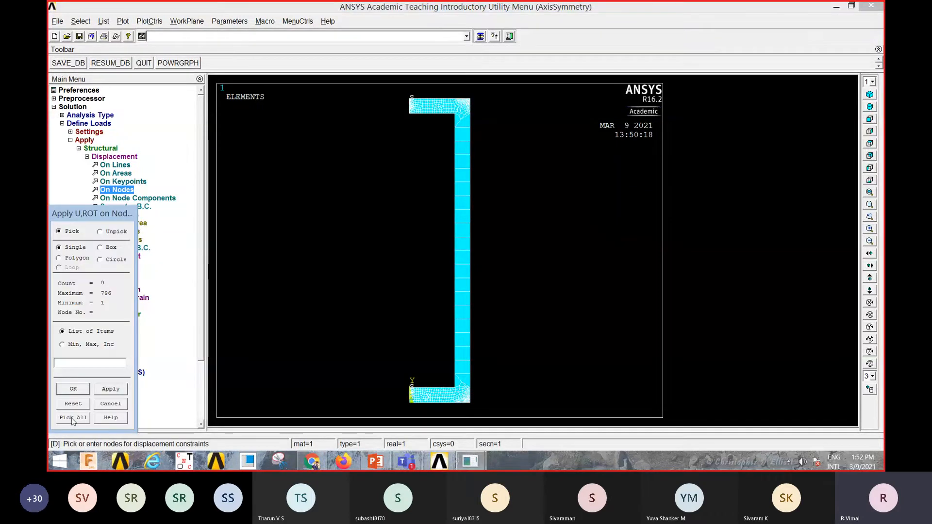
left_click_drag(85, 215, 265, 119)
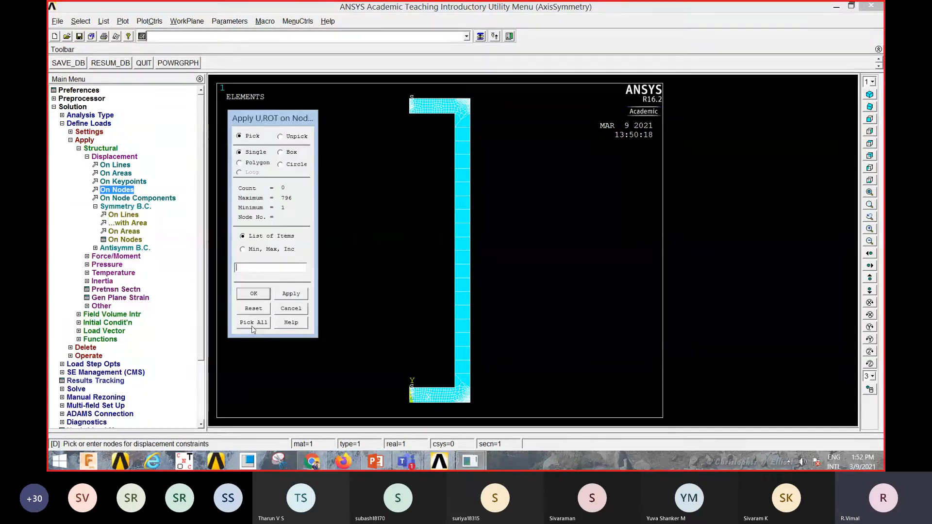
left_click(254, 322)
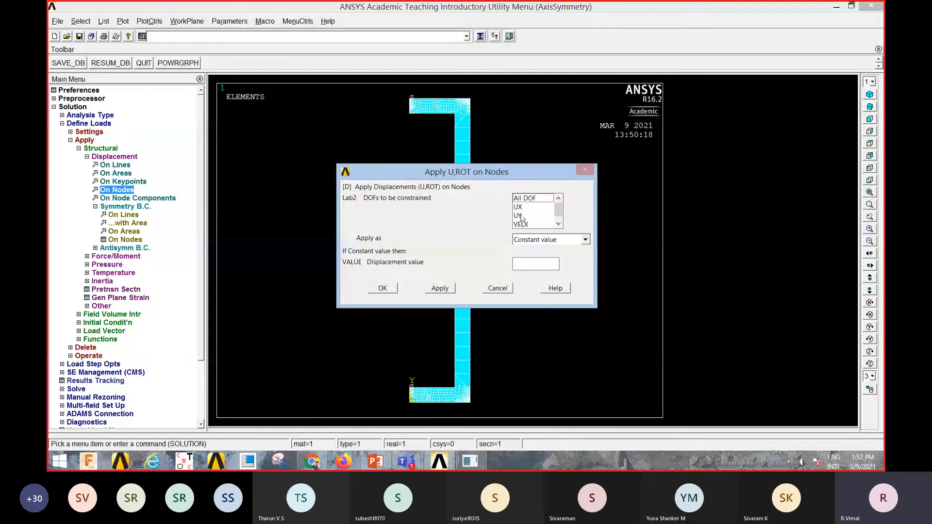
left_click(521, 217)
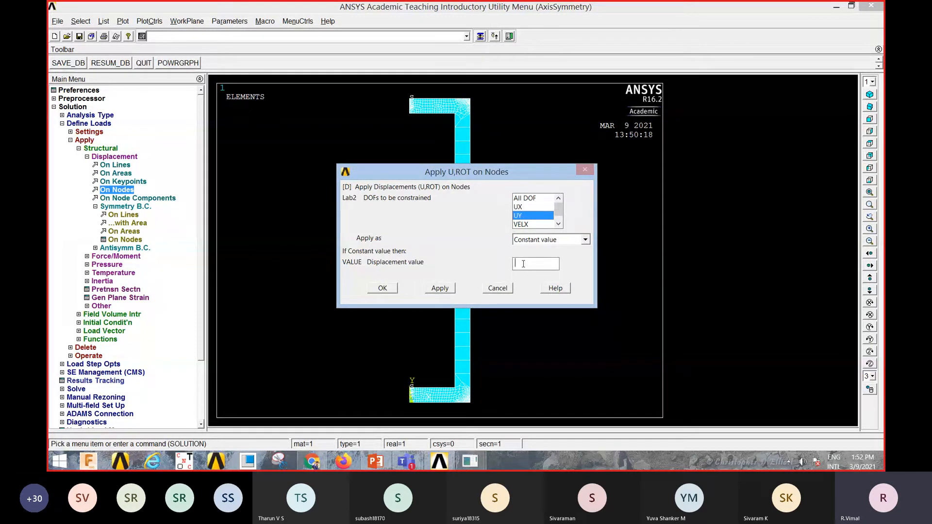
type("0")
left_click(384, 289)
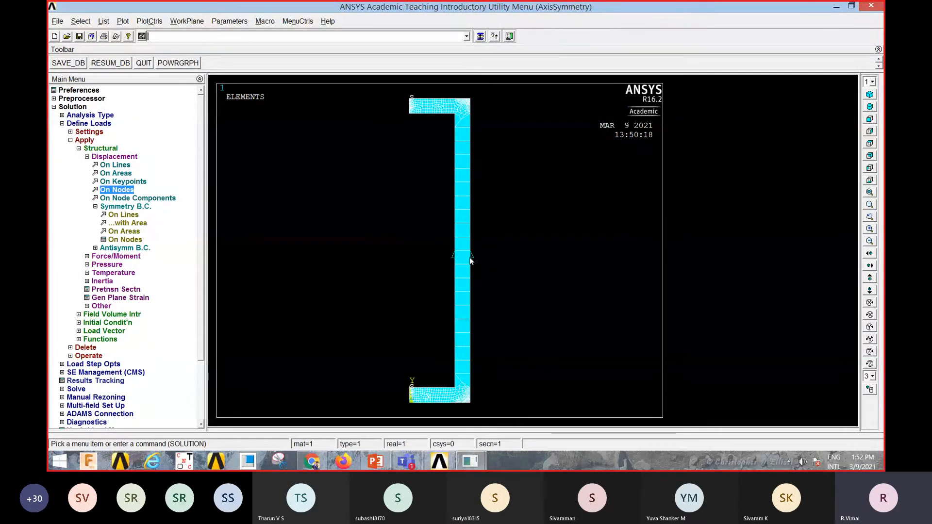
- Restore the selection to all nodes of the model
left_click(81, 22)
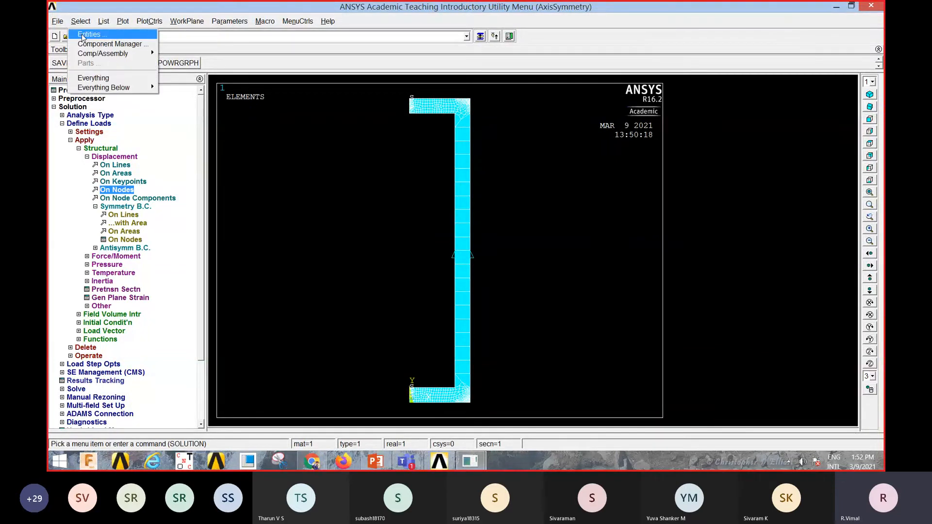
left_click(89, 35)
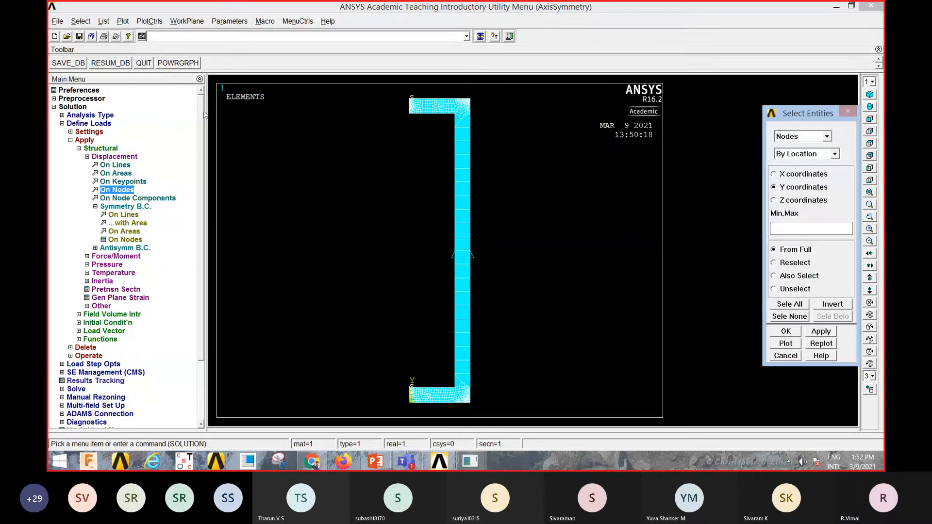
left_click(787, 306)
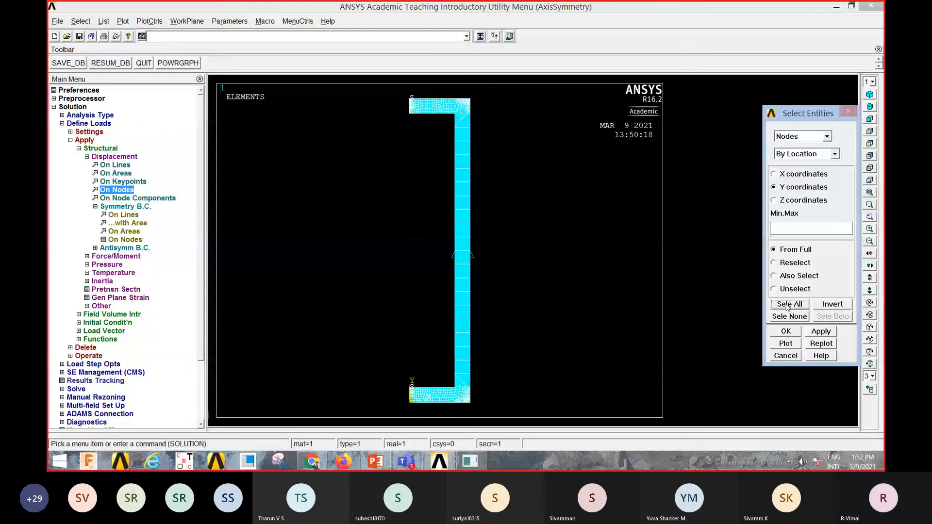
left_click(786, 356)
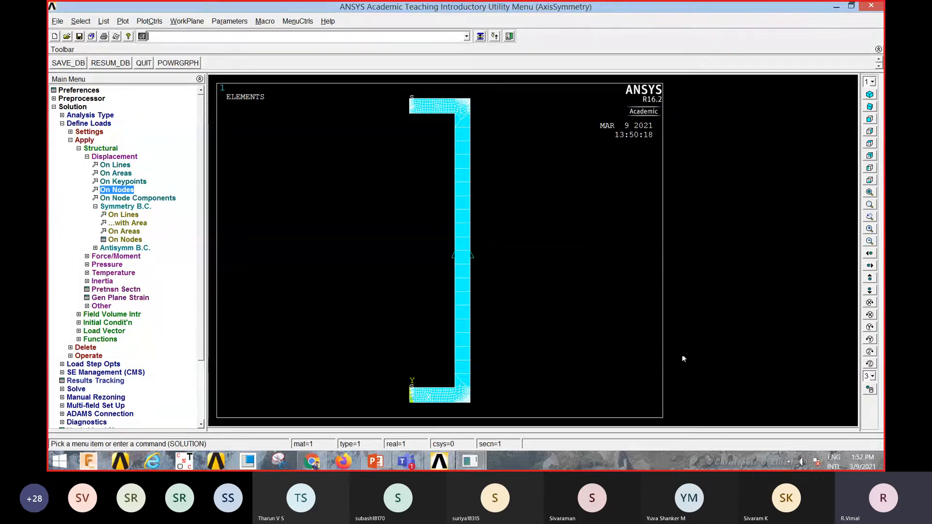
- Apply a constant FY force of 100 to the top keypoint on the axis of symmetry
left_click(128, 257)
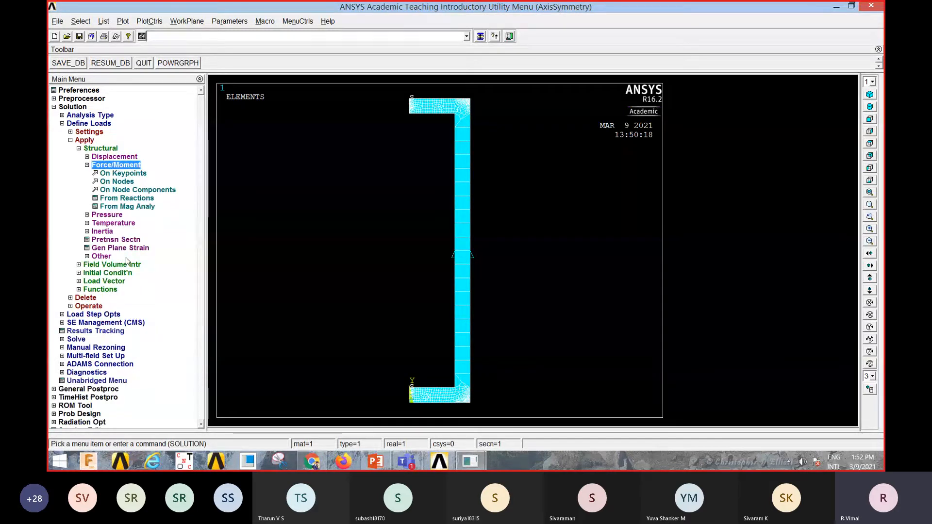
left_click(132, 174)
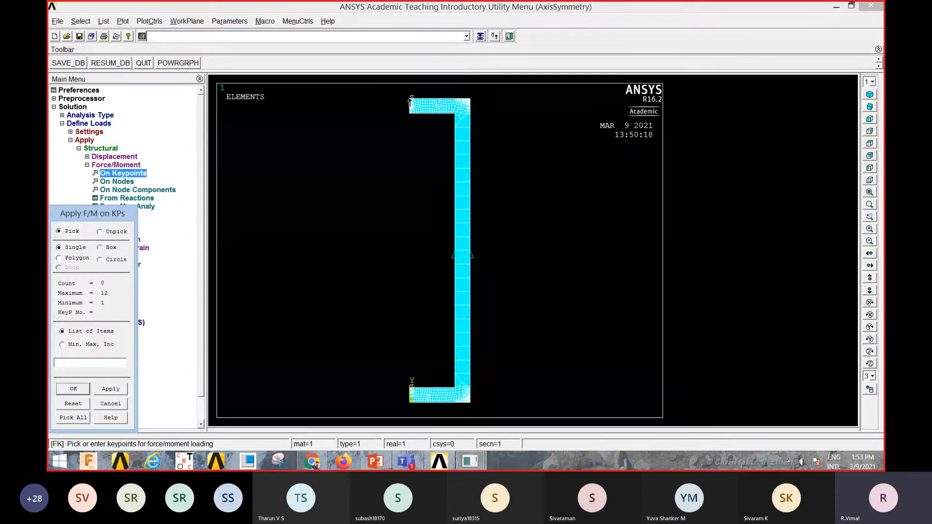
left_click(410, 102)
left_click(80, 388)
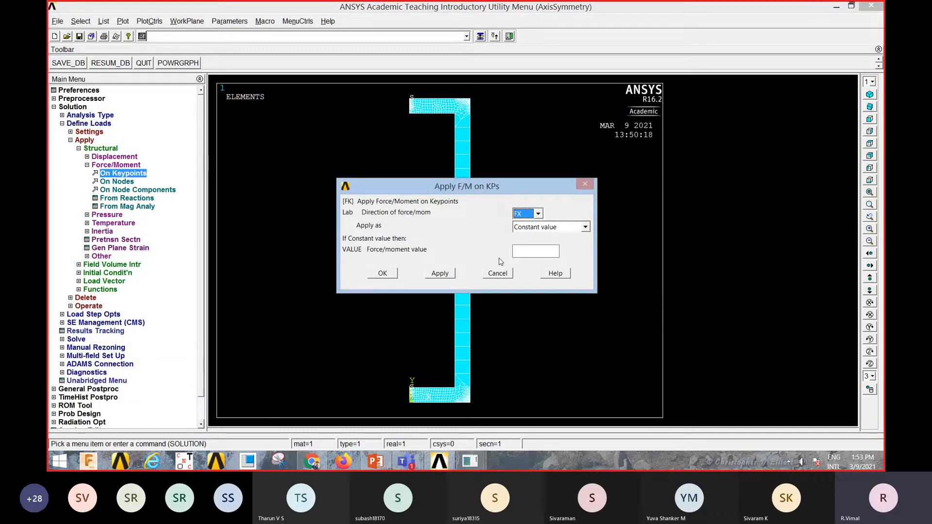
left_click(538, 214)
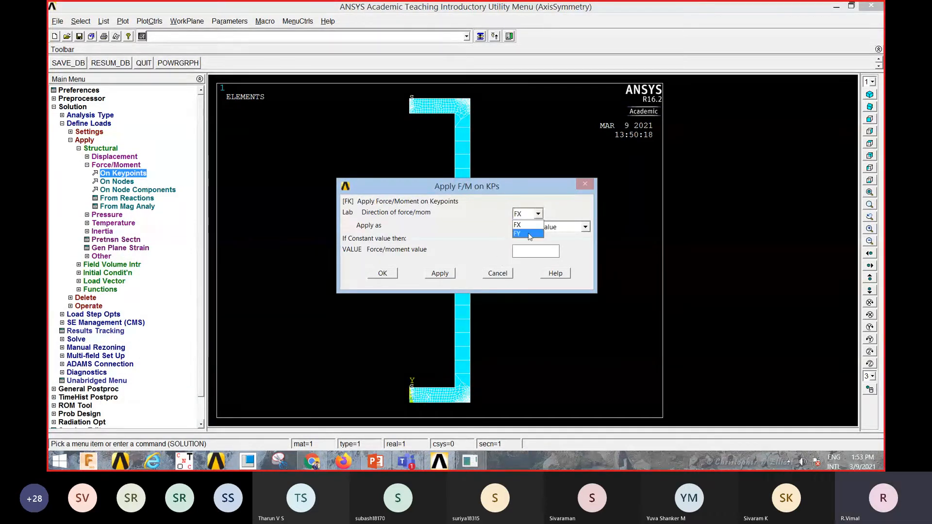
left_click(528, 234)
left_click(520, 253)
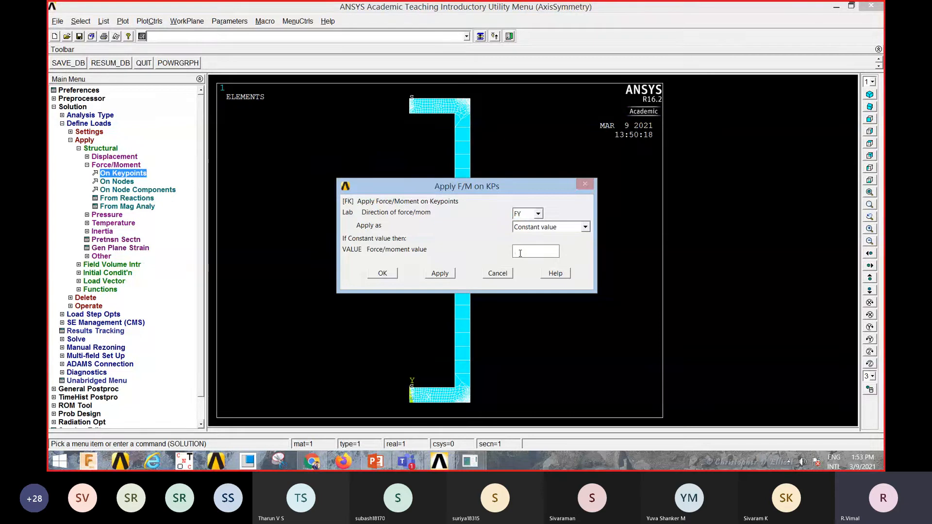
type("100")
left_click(440, 273)
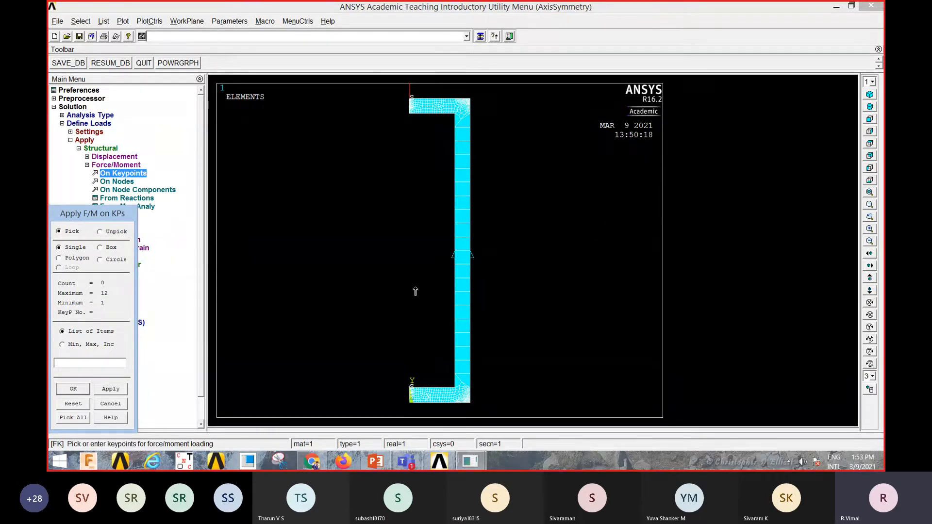
- Apply a constant FY force of -100 to the bottom keypoint on the axis of symmetry
left_click(409, 407)
left_click(84, 390)
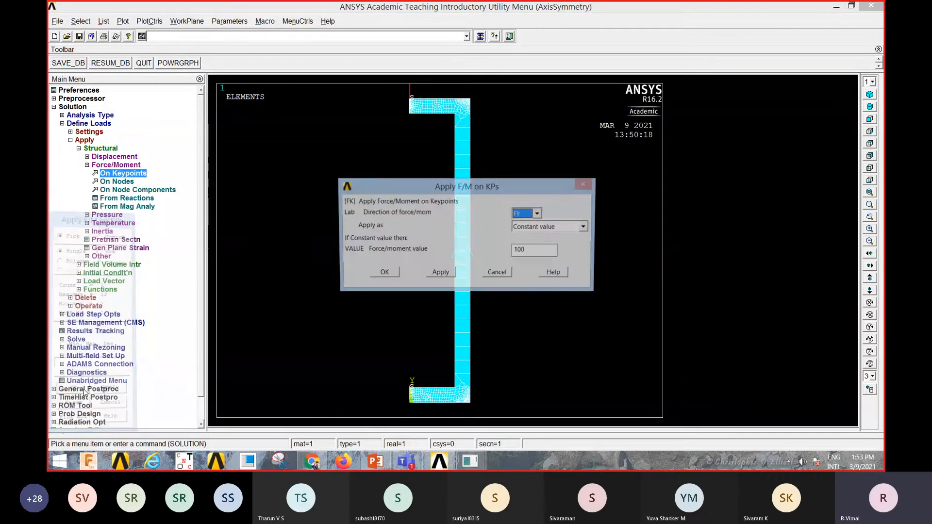
left_click(515, 250)
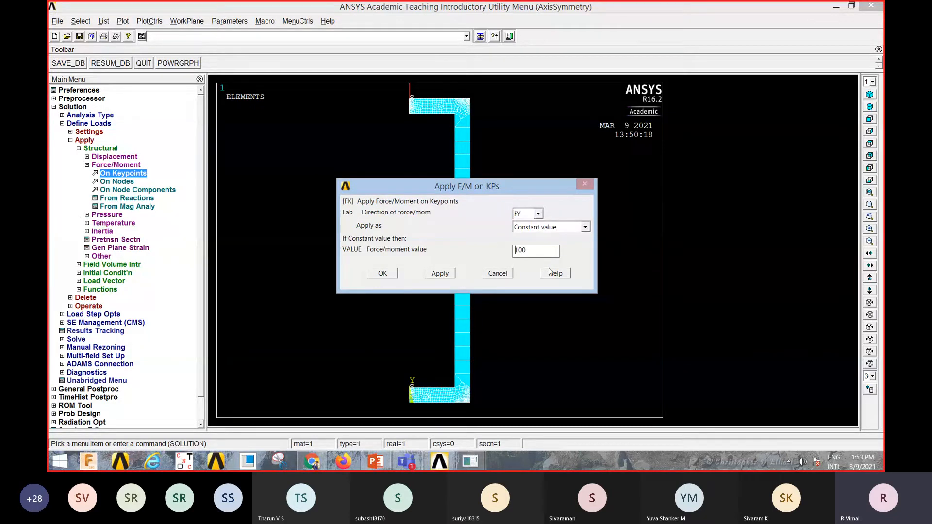
type("-")
left_click(386, 273)
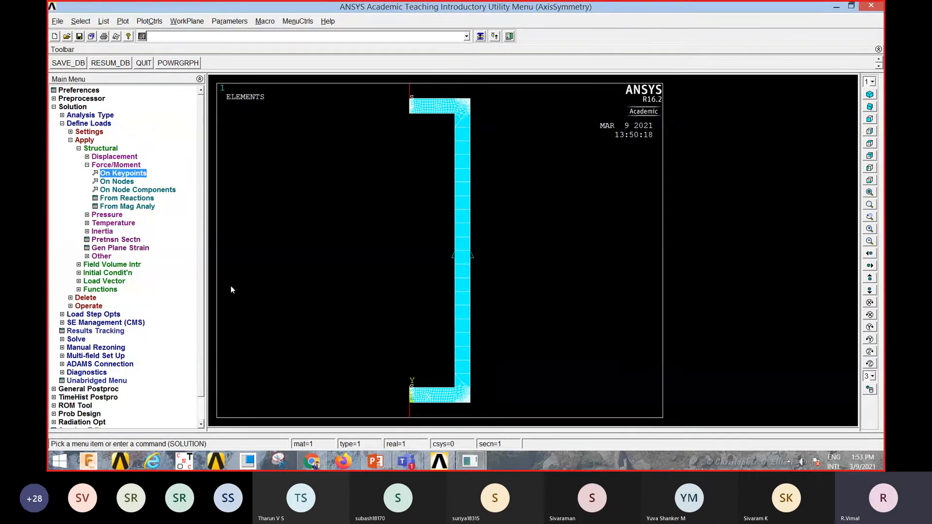
- Solve the current load step and close the solution note and the status listing
left_click(76, 340)
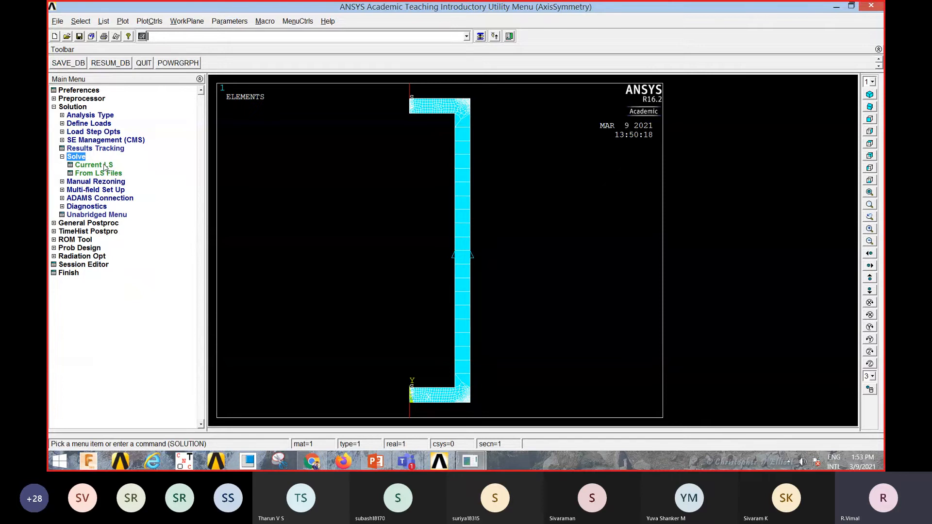
left_click(105, 167)
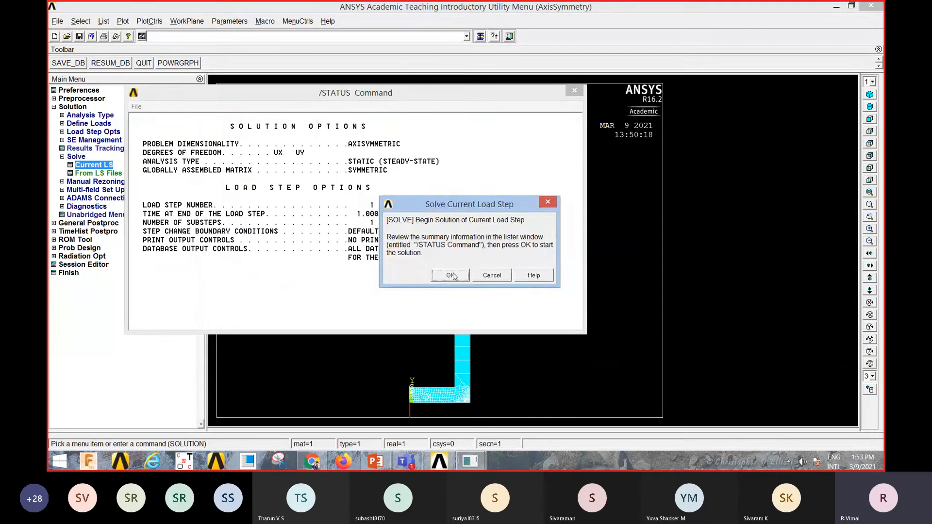
left_click(454, 275)
left_click(162, 69)
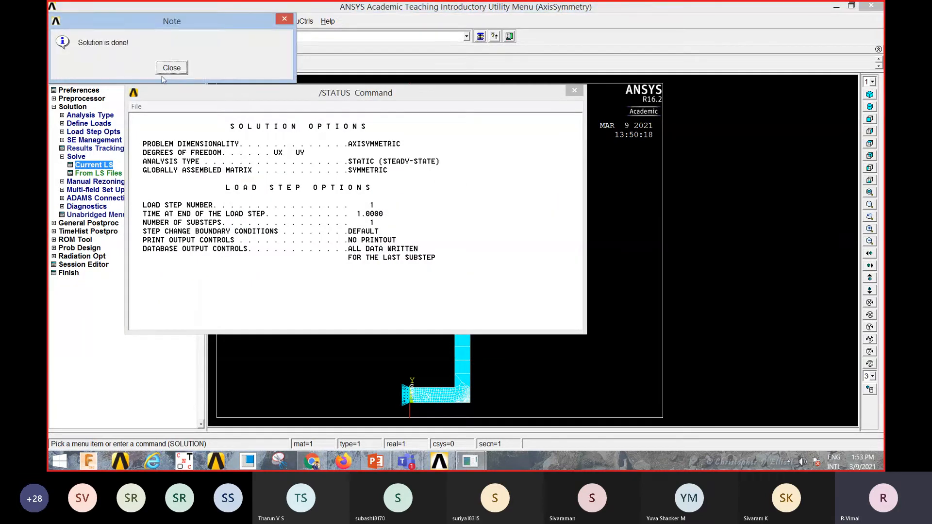
left_click(170, 67)
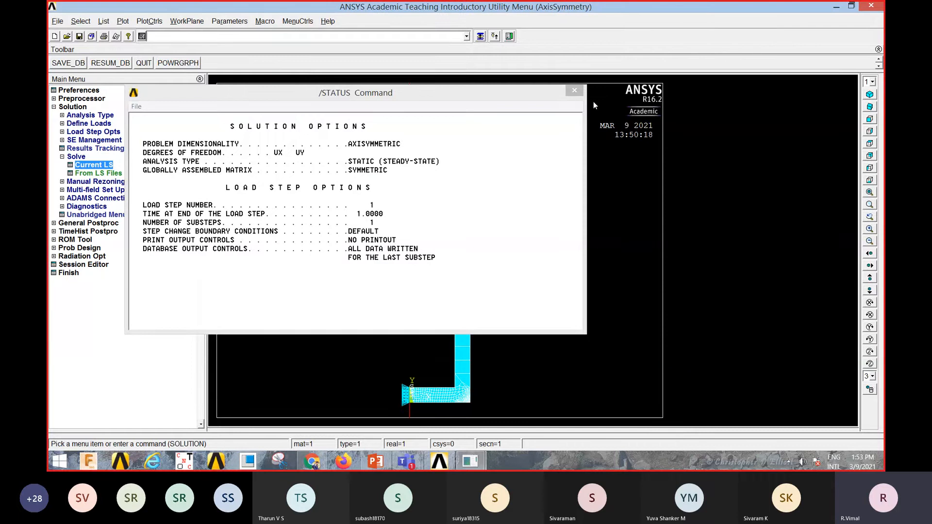
left_click(575, 91)
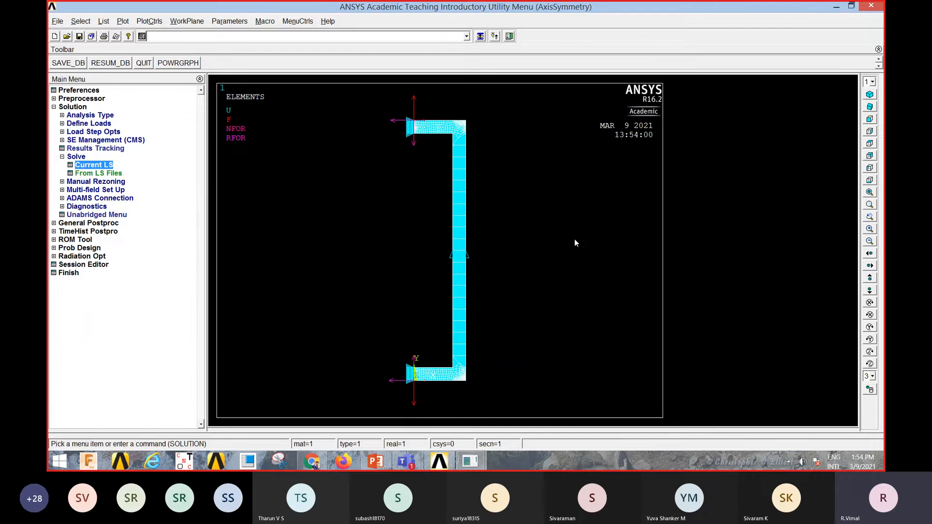
- Plot the deformed shape together with the undeformed model in the general postprocessor
left_click(95, 224)
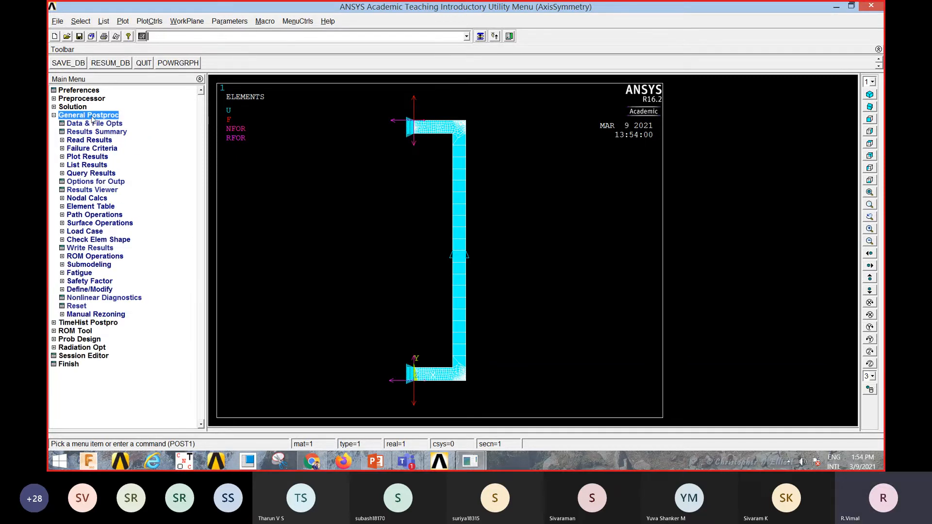
left_click(88, 157)
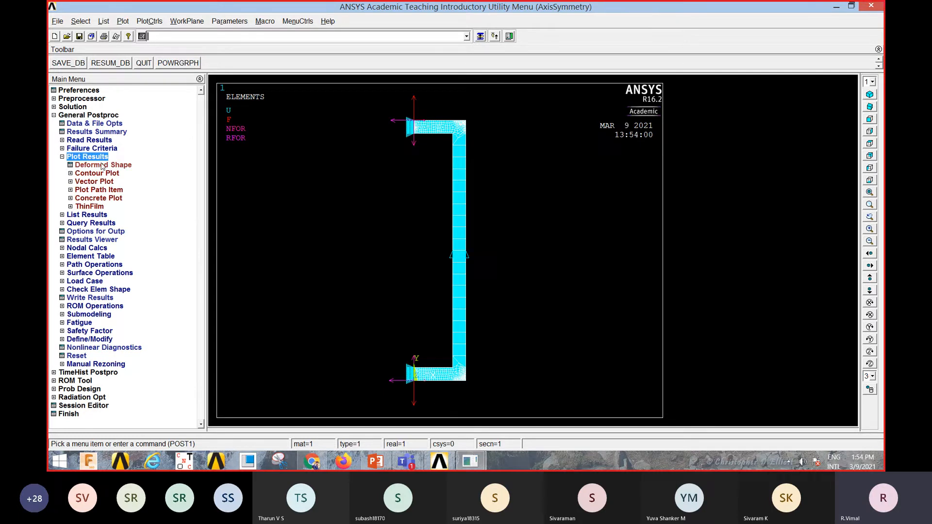
left_click(102, 166)
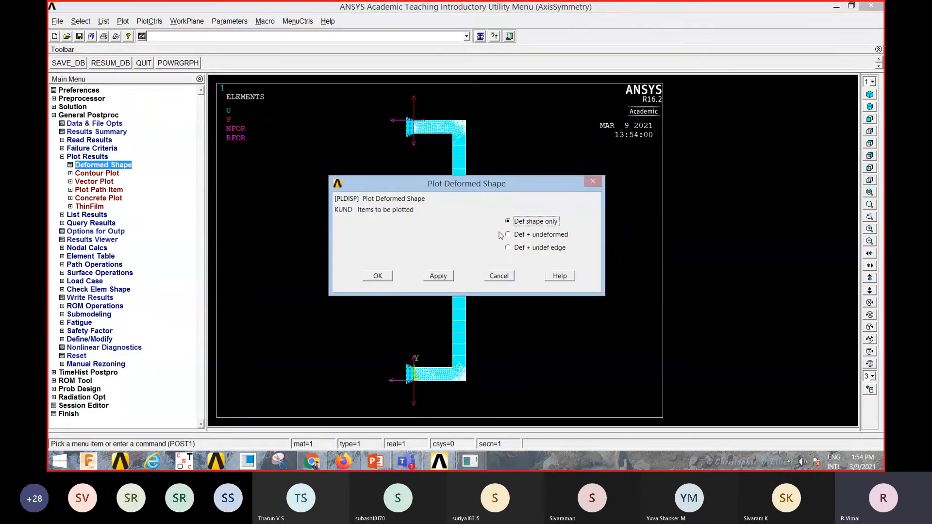
left_click(509, 235)
left_click(379, 276)
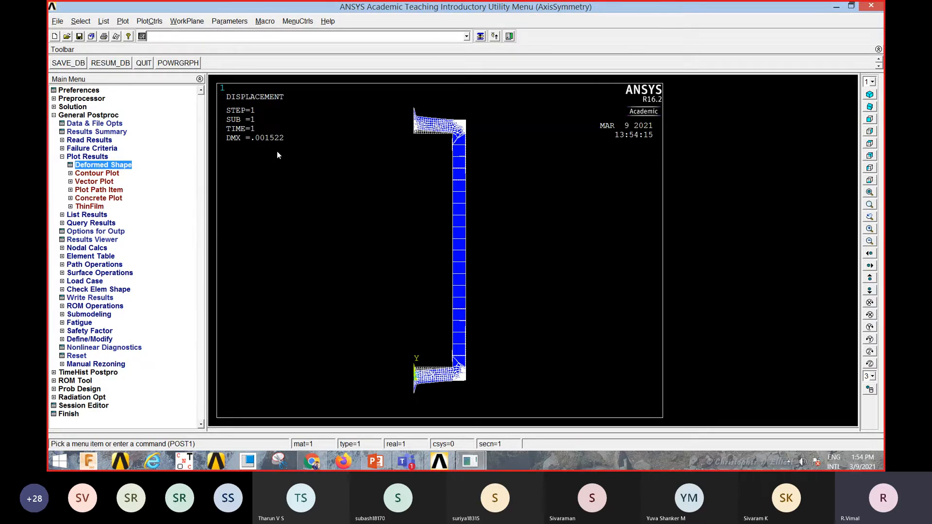
- Plot the model's nodes and turn on node numbering in the display
left_click(123, 22)
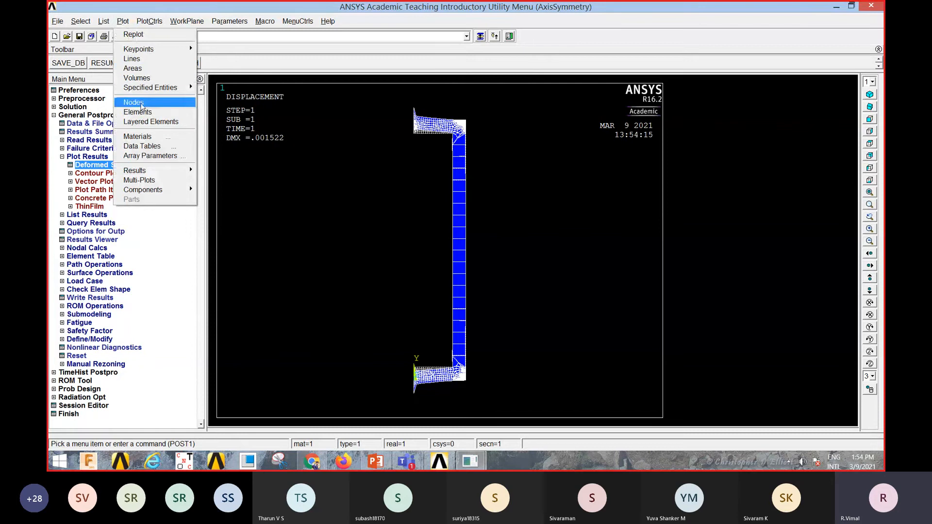
left_click(139, 103)
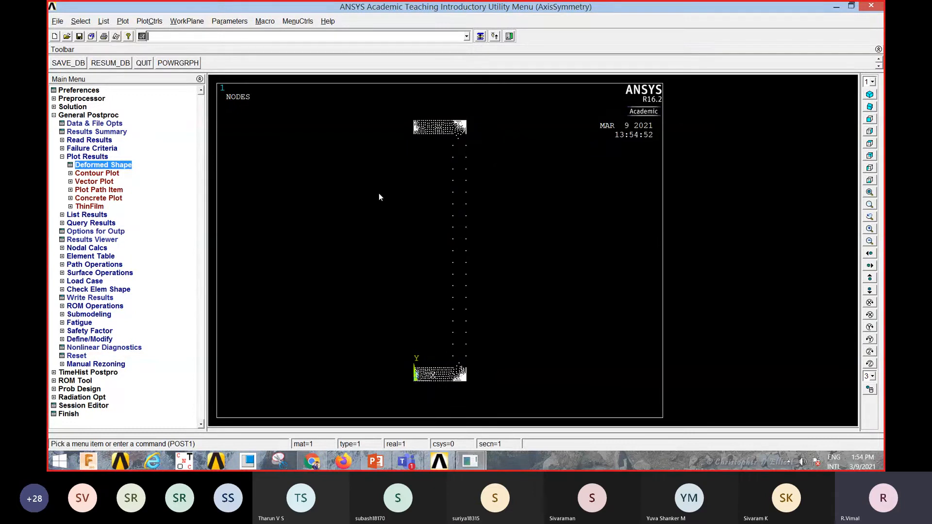
left_click(150, 22)
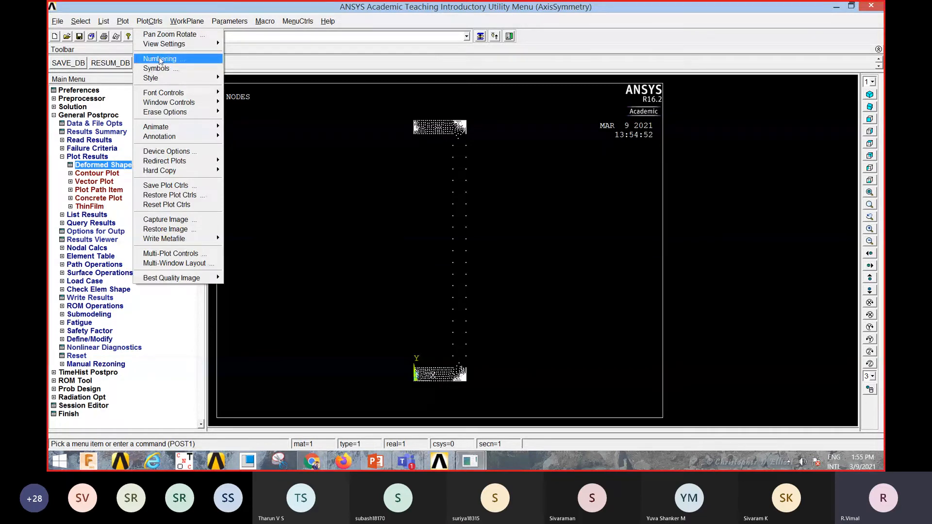
left_click(158, 59)
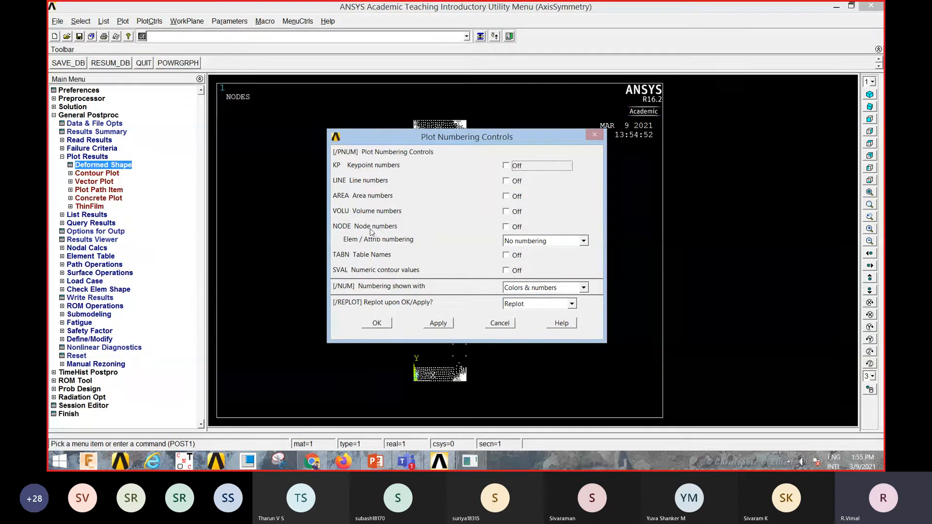
left_click(508, 228)
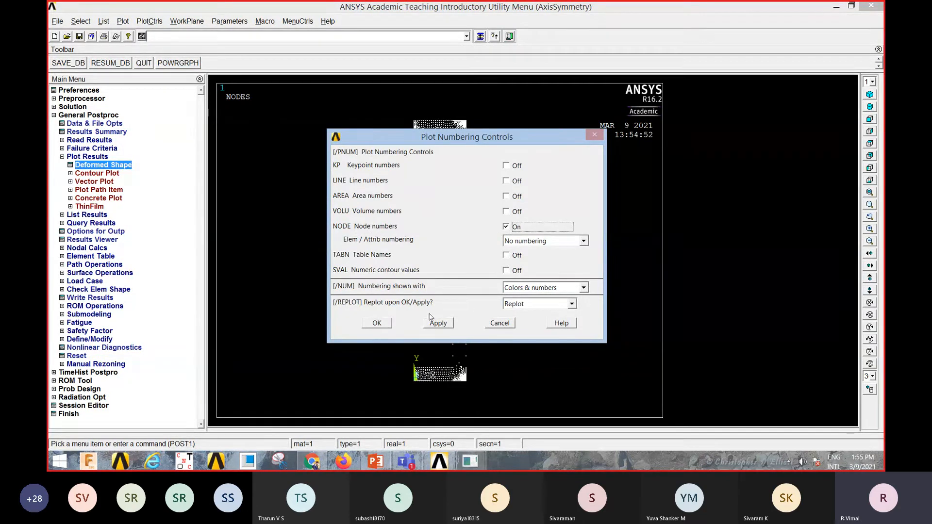
left_click(388, 323)
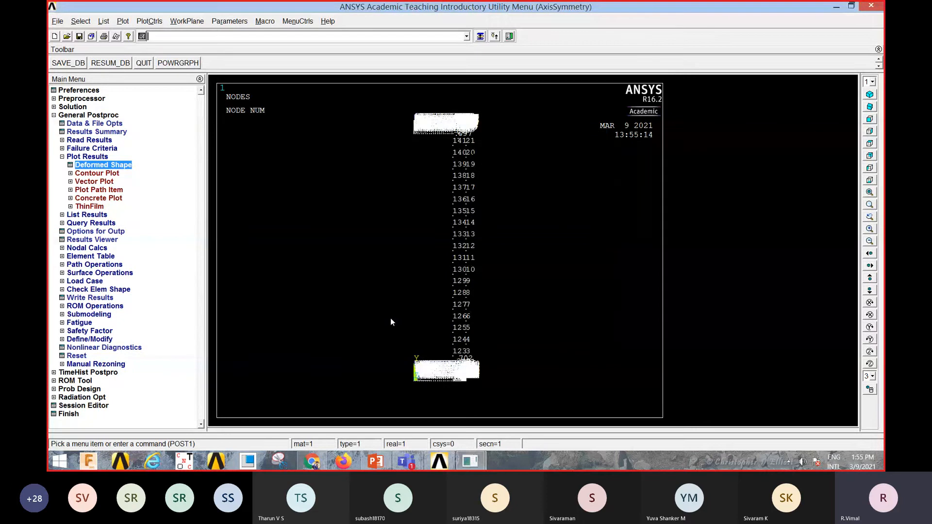
scroll(476, 269, "up", 4)
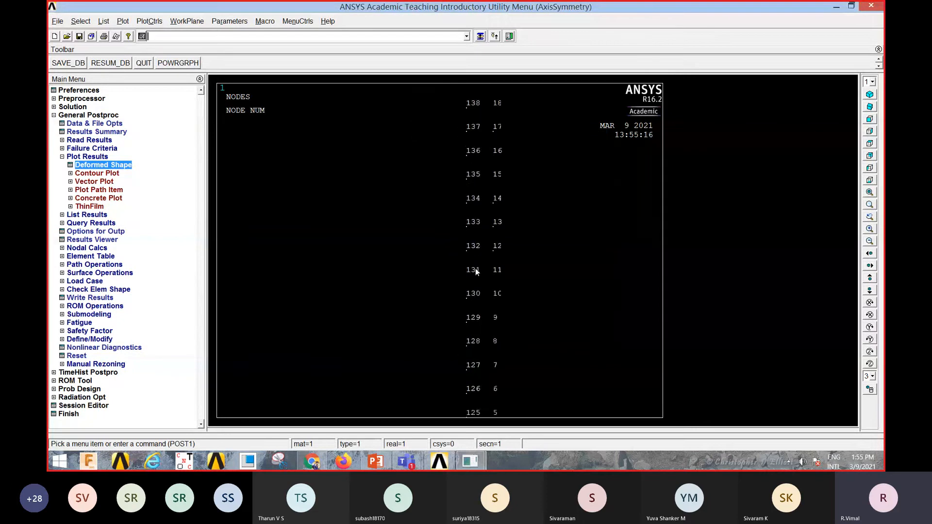
scroll(477, 272, "down", 2)
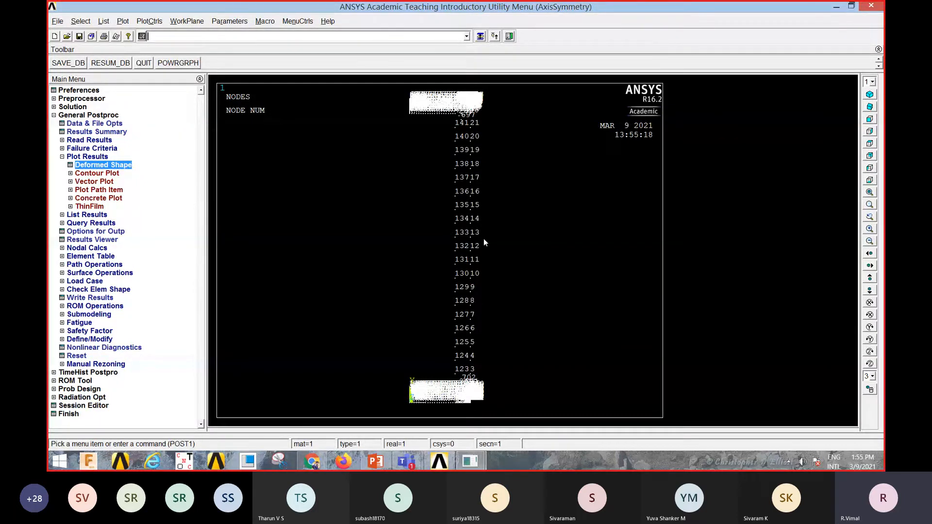
- Select the nodes with Y coordinates between 45 and 55 from the full set and display them enlarged
left_click(81, 22)
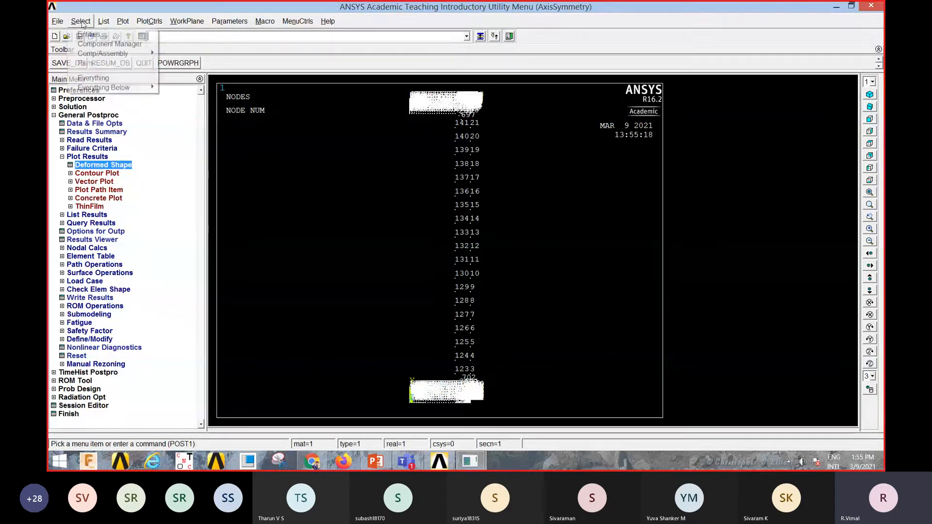
left_click(87, 35)
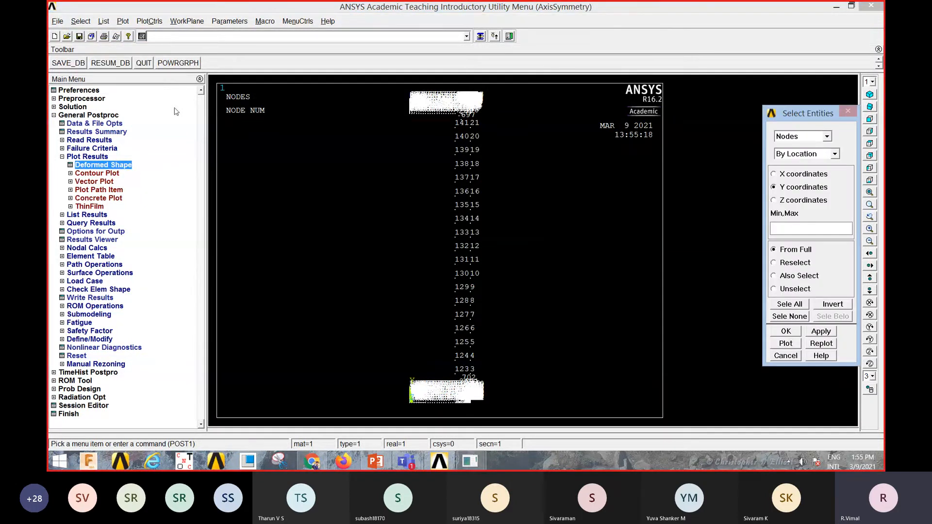
left_click(785, 231)
type("45,55")
left_click(790, 332)
scroll(547, 283, "down", 1)
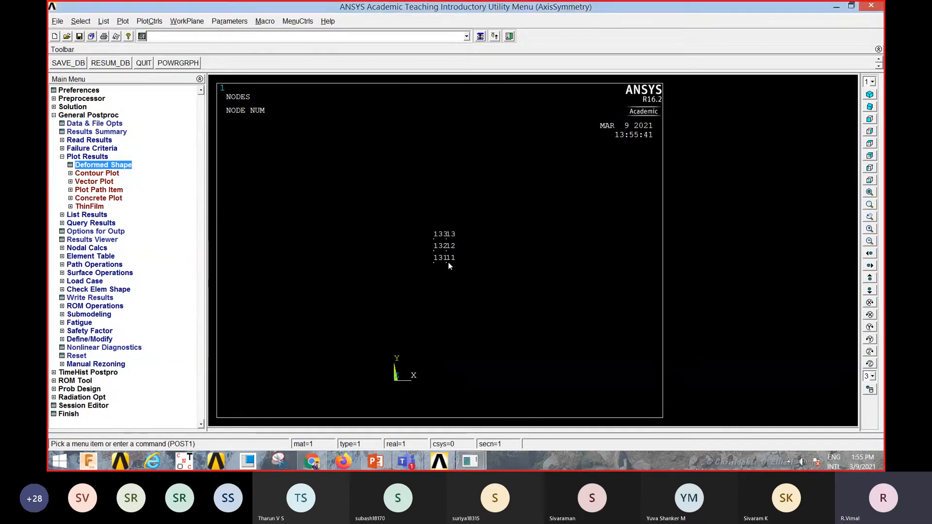
scroll(442, 244, "up", 4)
scroll(441, 242, "up", 3)
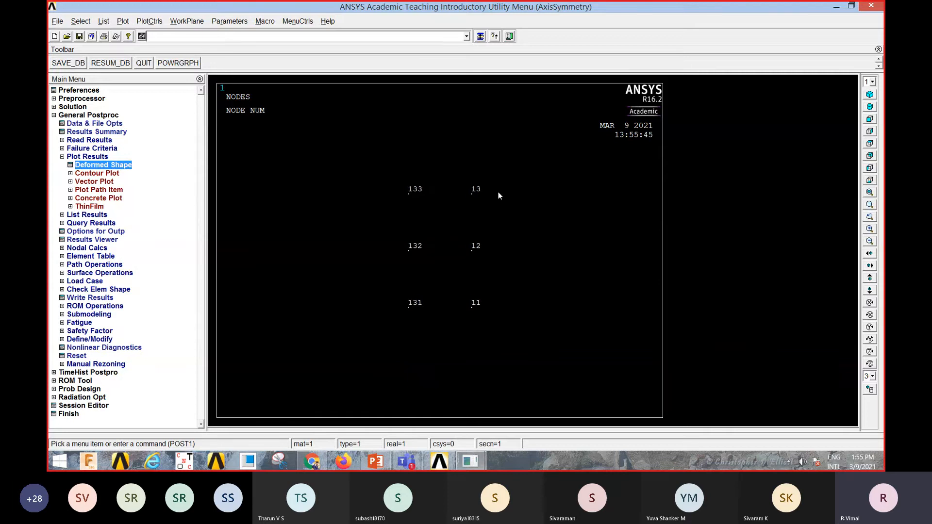
- List the nodal solution of von Mises stress for the selected mid-height nodes
left_click(90, 217)
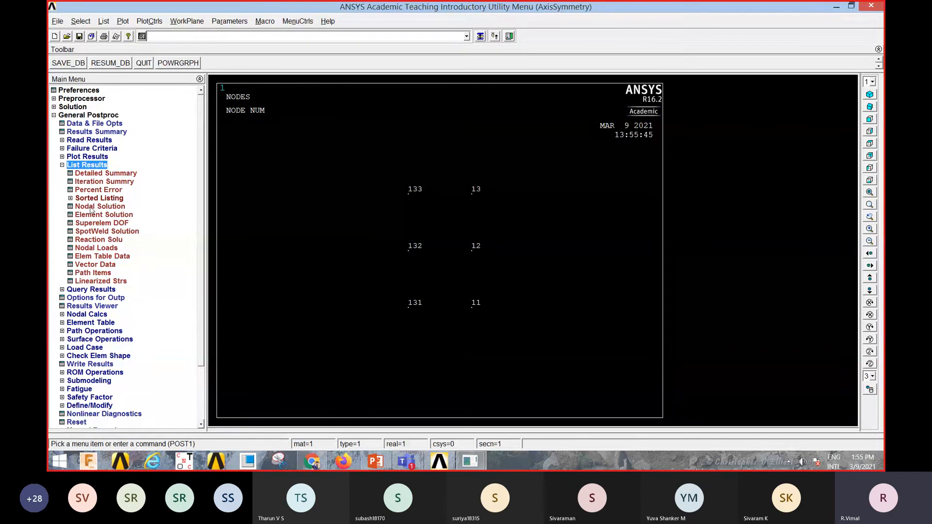
left_click(90, 208)
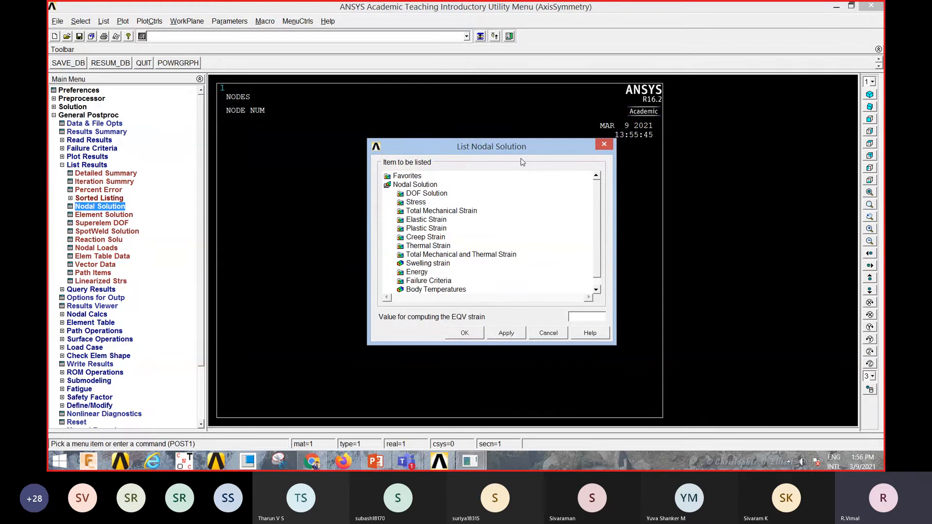
left_click(414, 202)
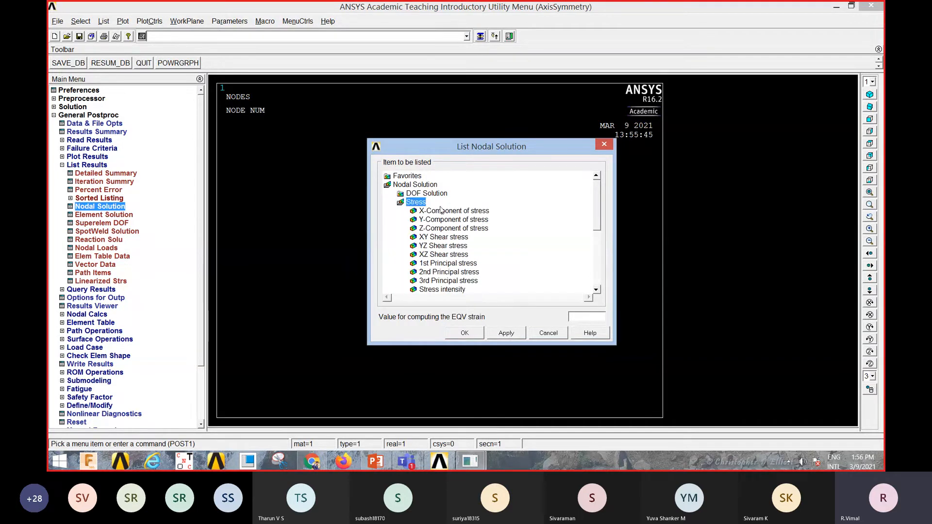
left_click_drag(598, 212, 552, 245)
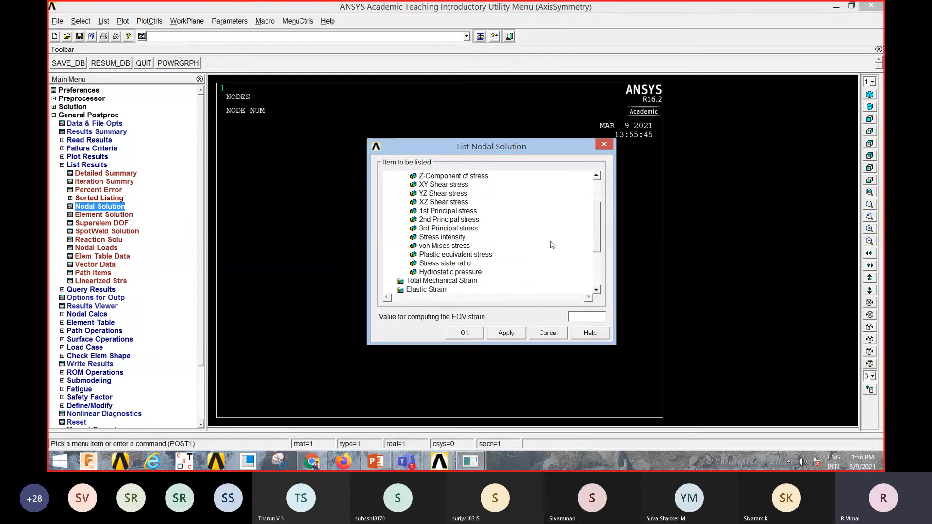
left_click(452, 247)
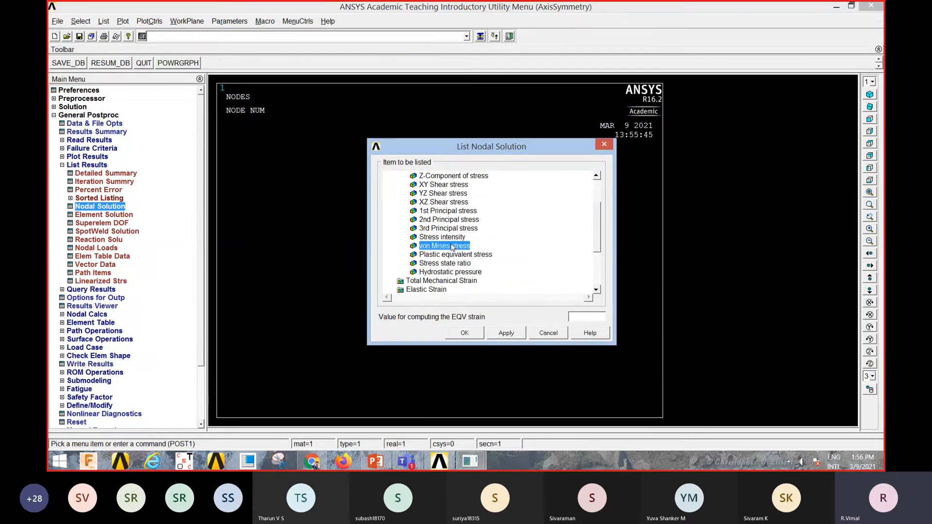
left_click(466, 334)
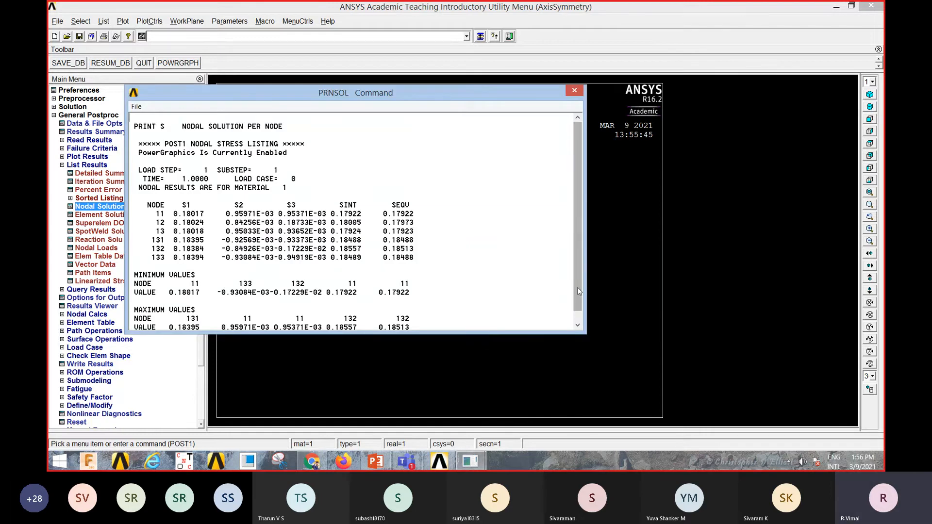
scroll(579, 295, "down", 1)
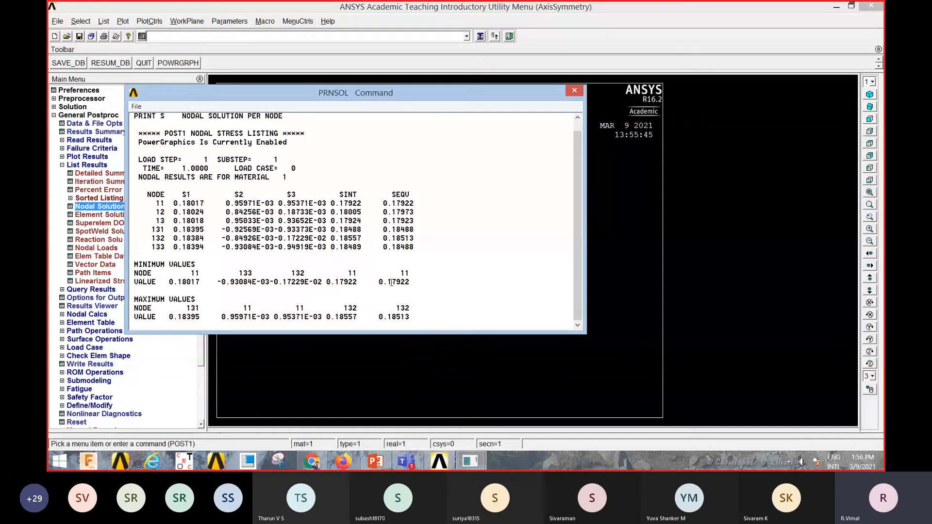
- Switch to PowerPoint to check the Analytical Solution slide, and return to the nodal stress listing in ANSYS for comparison
left_click(377, 461)
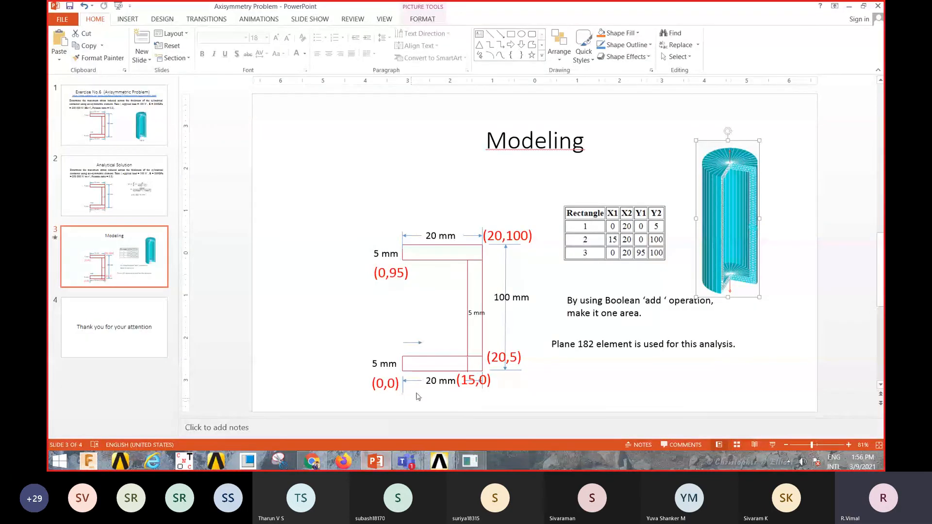
scroll(527, 356, "up", 1)
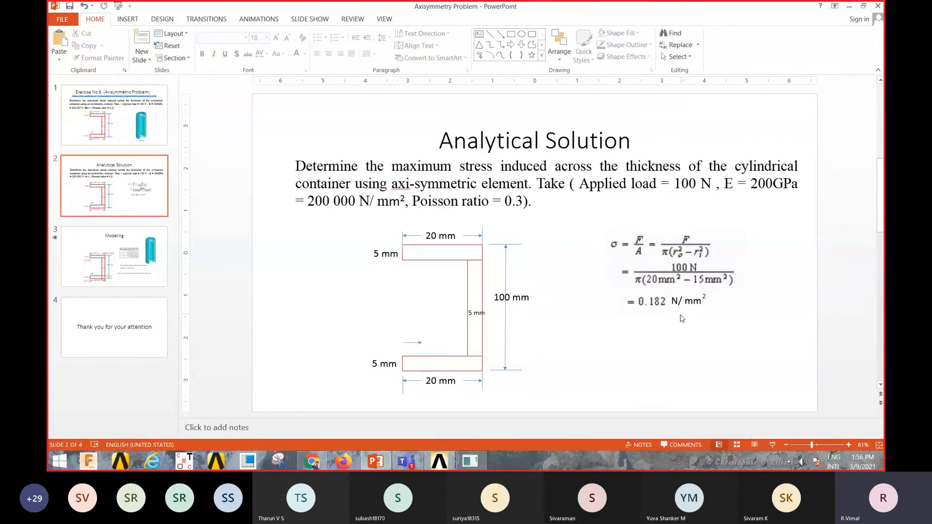
mouse_move(469, 461)
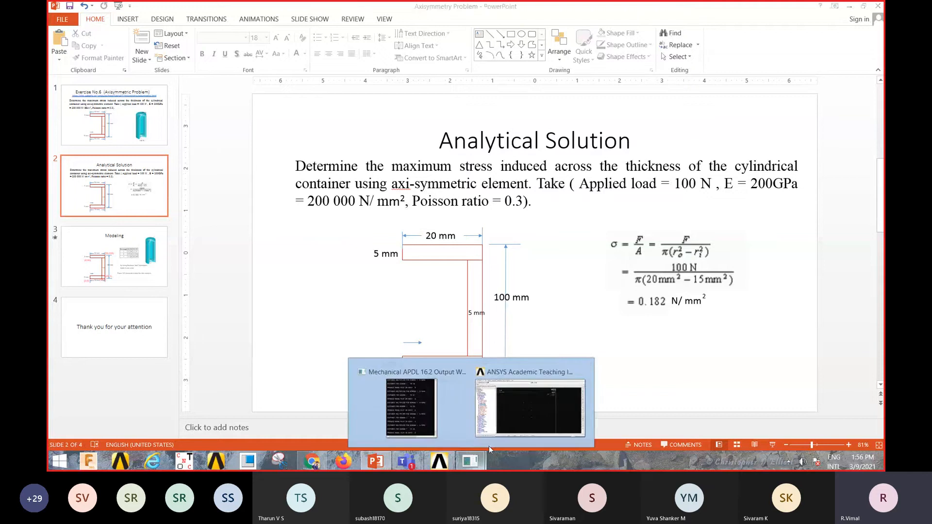
left_click(525, 416)
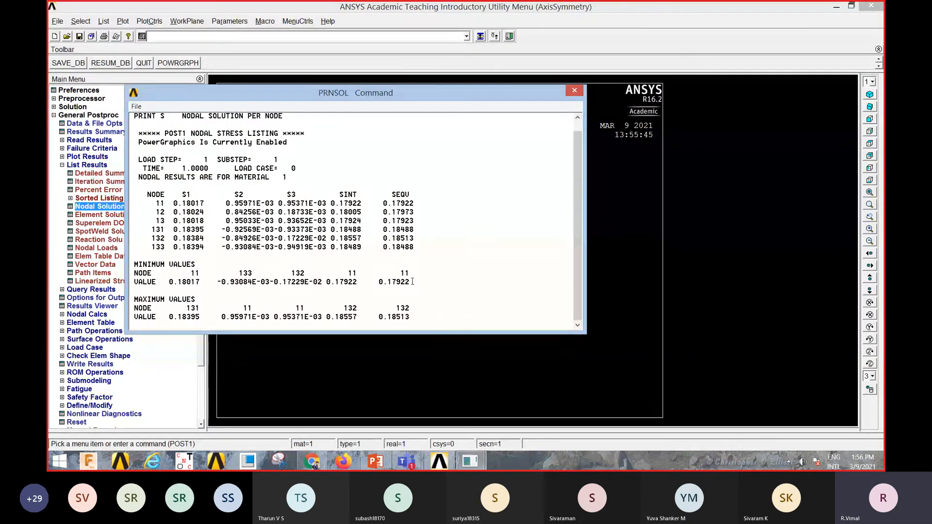
- Close the nodal stress listing and plot the model's areas, showing the whole cylinder section
left_click(574, 91)
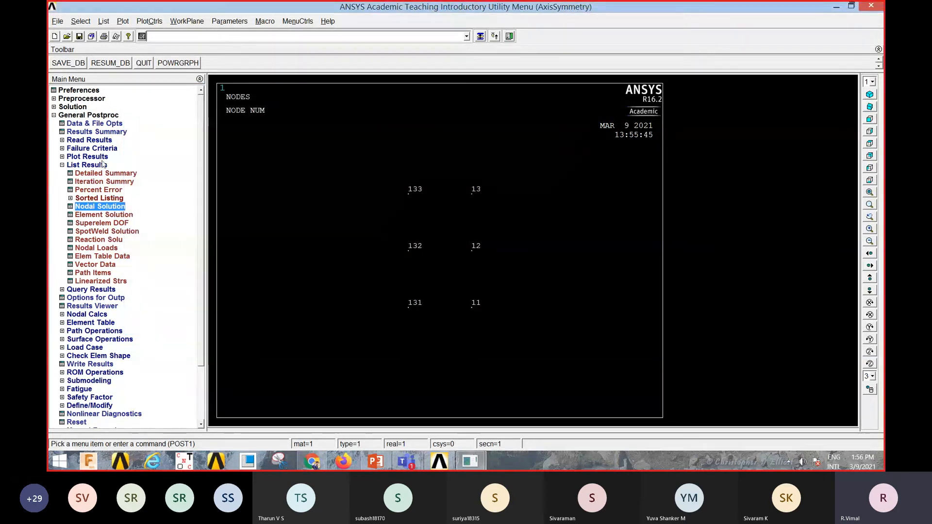
left_click(122, 22)
left_click(130, 68)
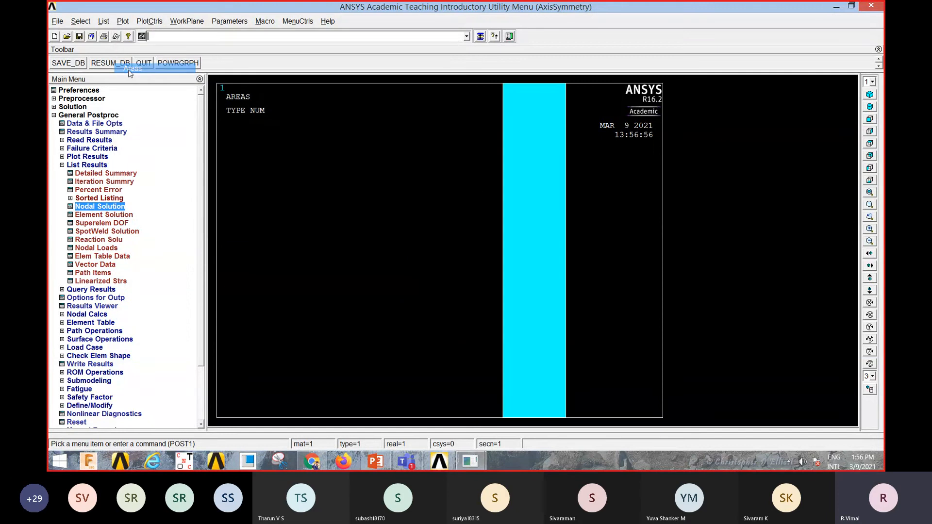
scroll(400, 262, "down", 14)
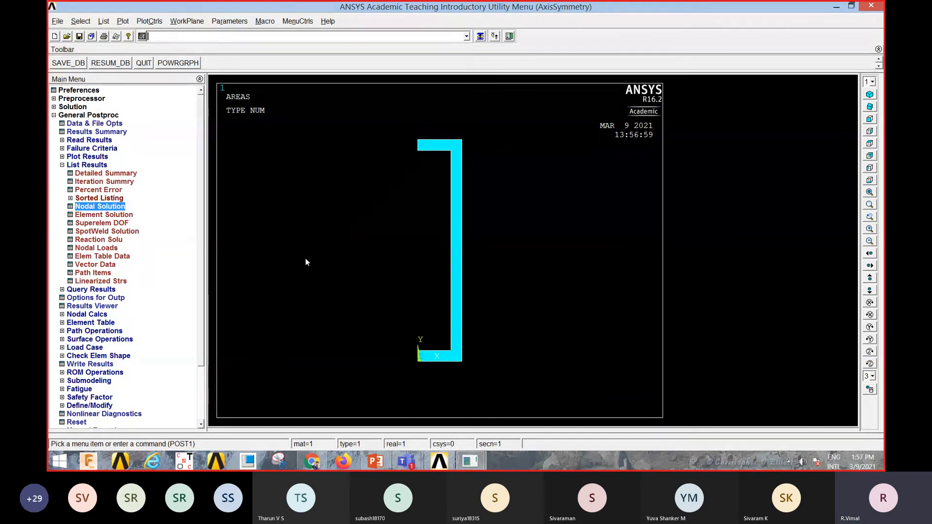
- Plot the nodal displacement vector sum as a contour on the deformed shape only
left_click(92, 157)
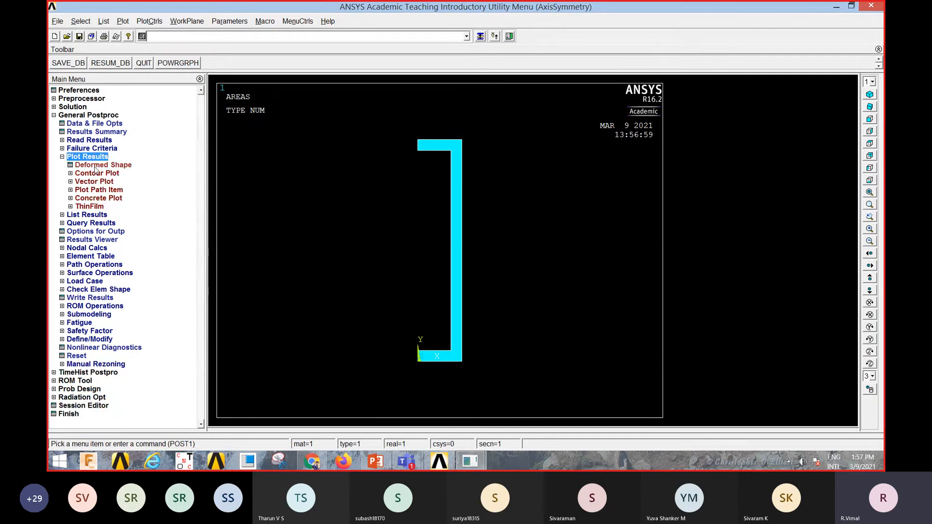
left_click(96, 173)
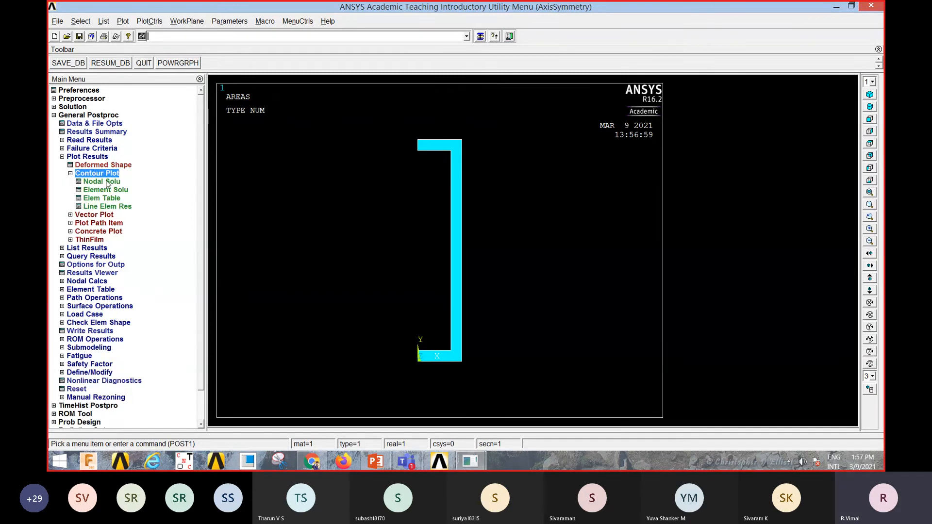
left_click(107, 182)
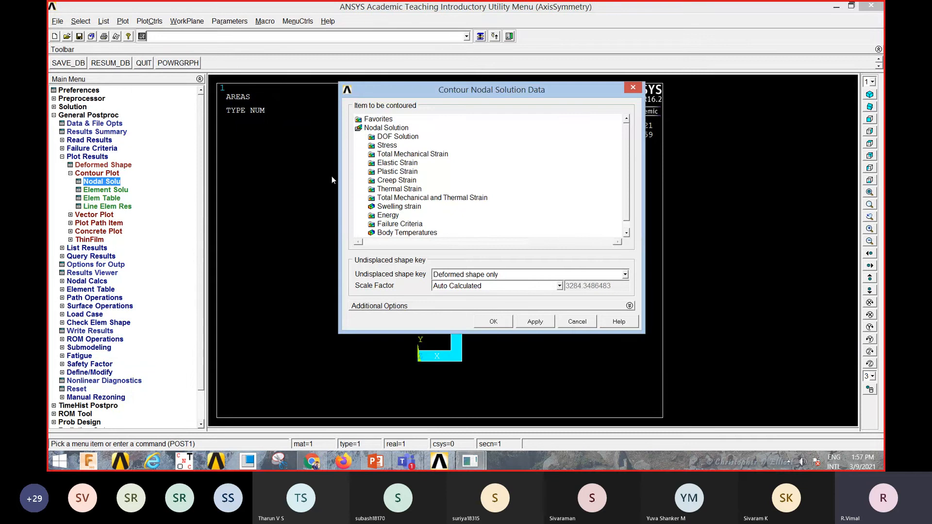
left_click(381, 138)
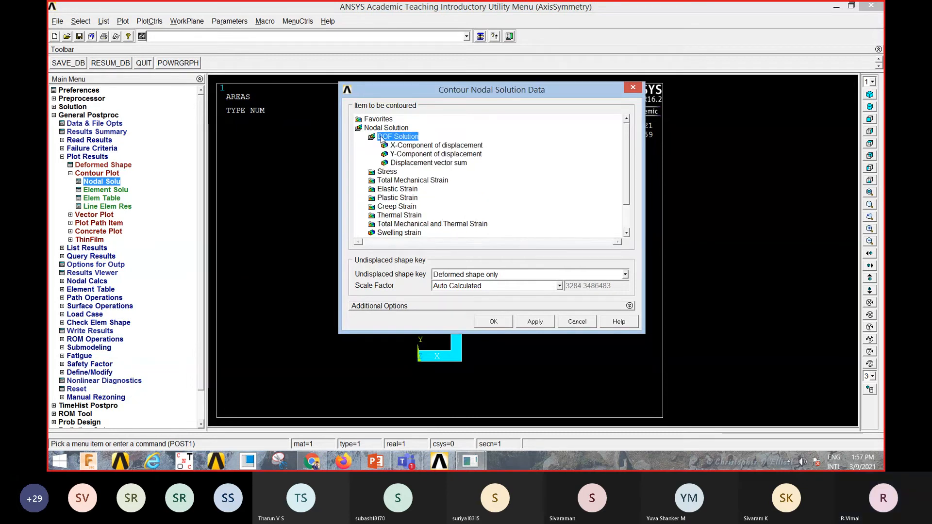
left_click(414, 163)
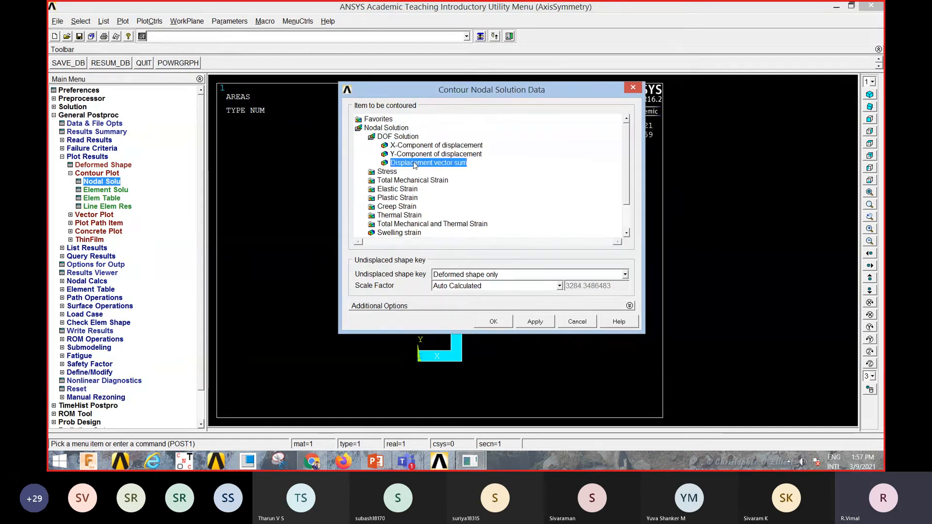
left_click(494, 321)
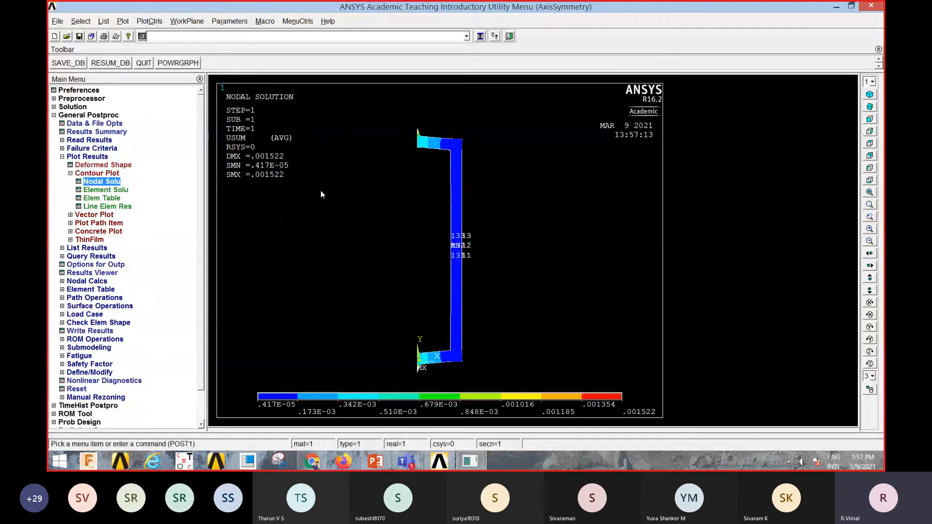
- Expand the displacement contour plot with a 2D axisymmetric 3/4 expansion
left_click(150, 21)
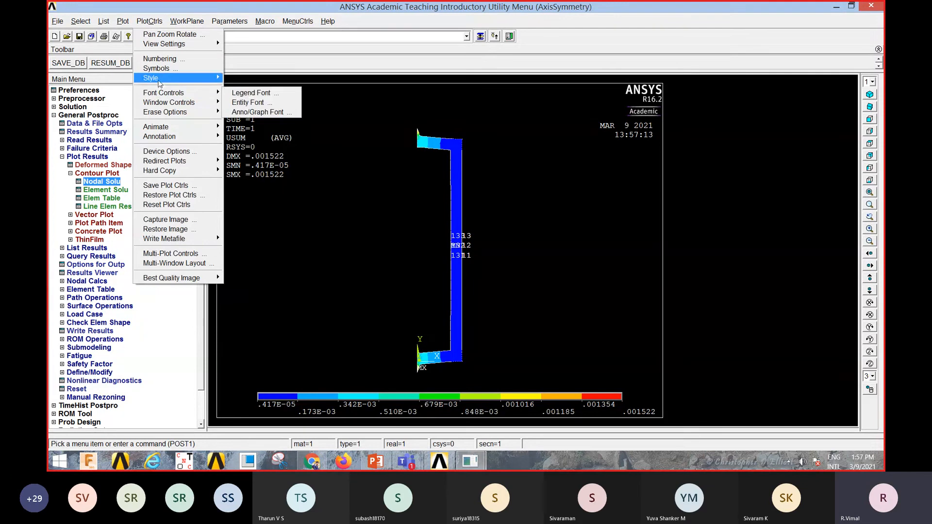
mouse_move(163, 82)
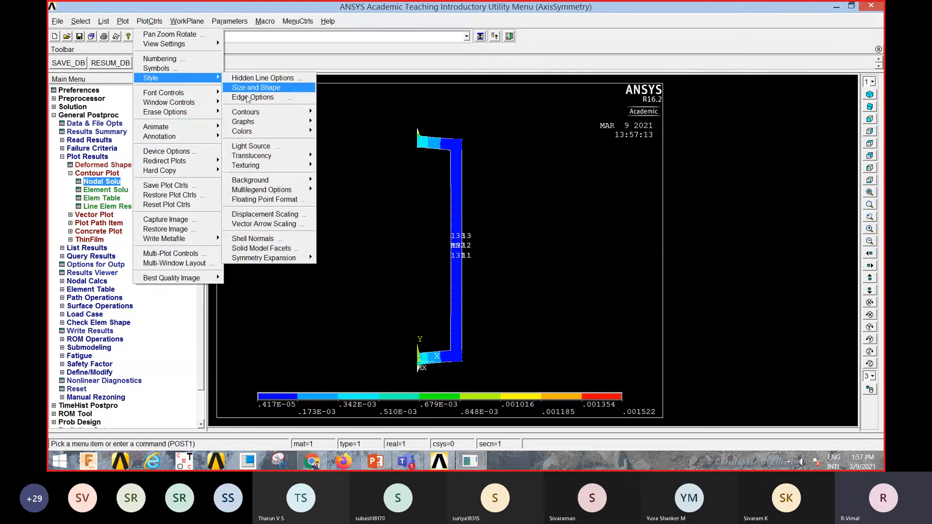
mouse_move(254, 262)
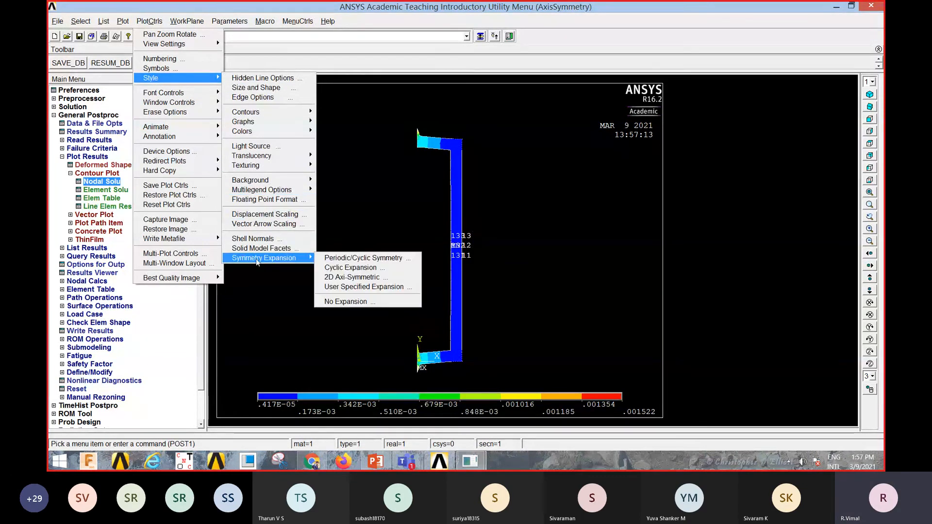
left_click(354, 280)
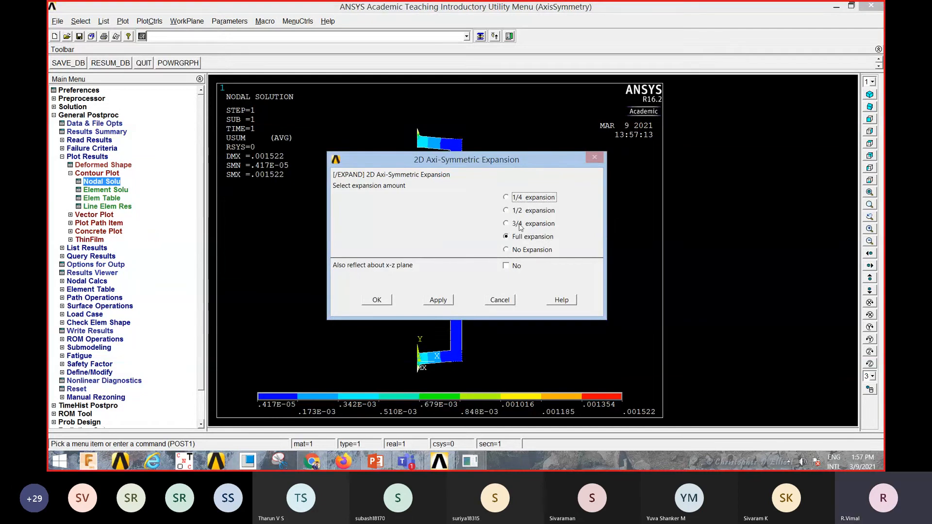
left_click(505, 224)
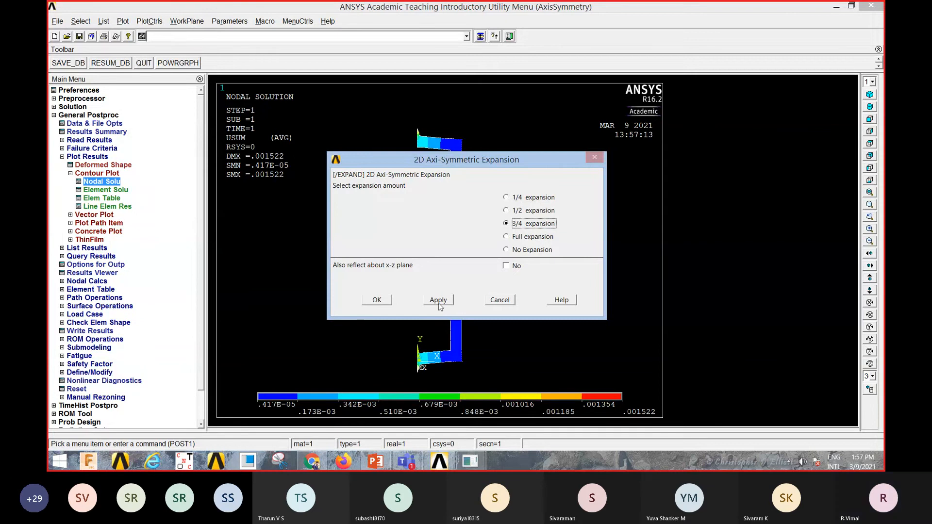
left_click(381, 301)
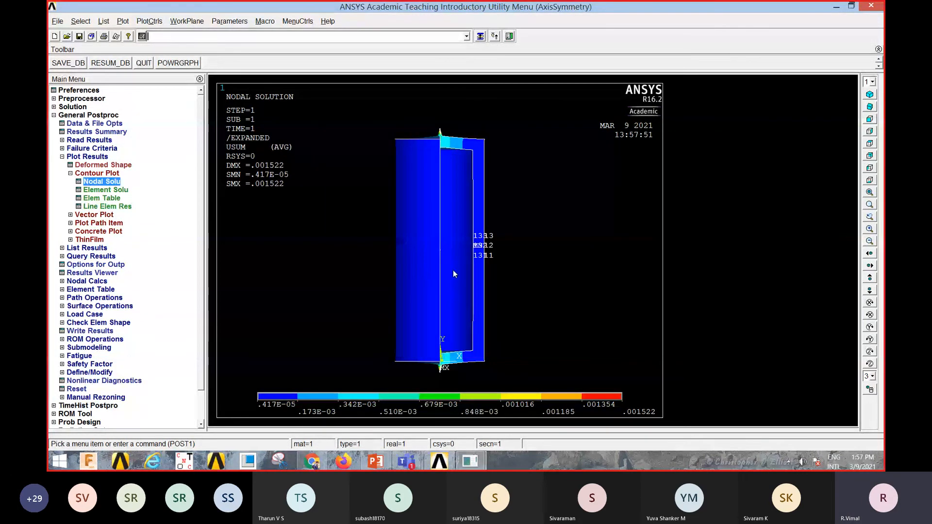
- Examine the expanded displacement plot by rotating it and viewing it from the left, back, top, front and oblique directions
left_click(870, 391)
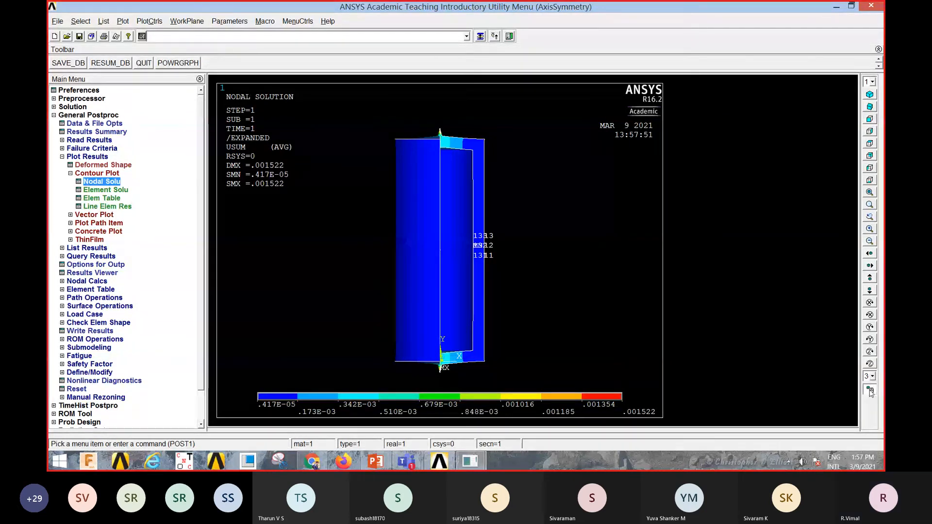
middle_click_drag(608, 276, 545, 283)
mouse_move(556, 297)
left_mouse_down()
mouse_move(516, 272)
mouse_move(575, 303)
left_mouse_up()
middle_click_drag(574, 303, 561, 198)
left_click(870, 168)
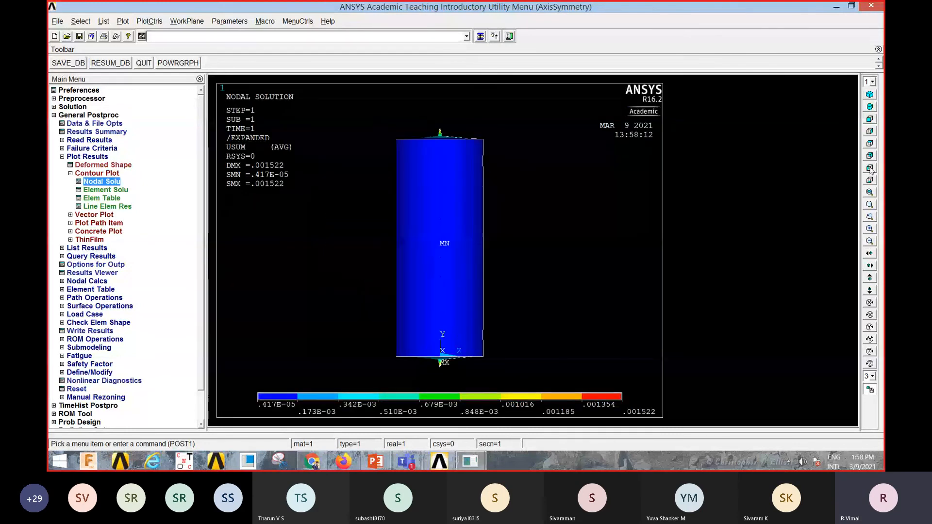
left_click(872, 156)
left_click(871, 143)
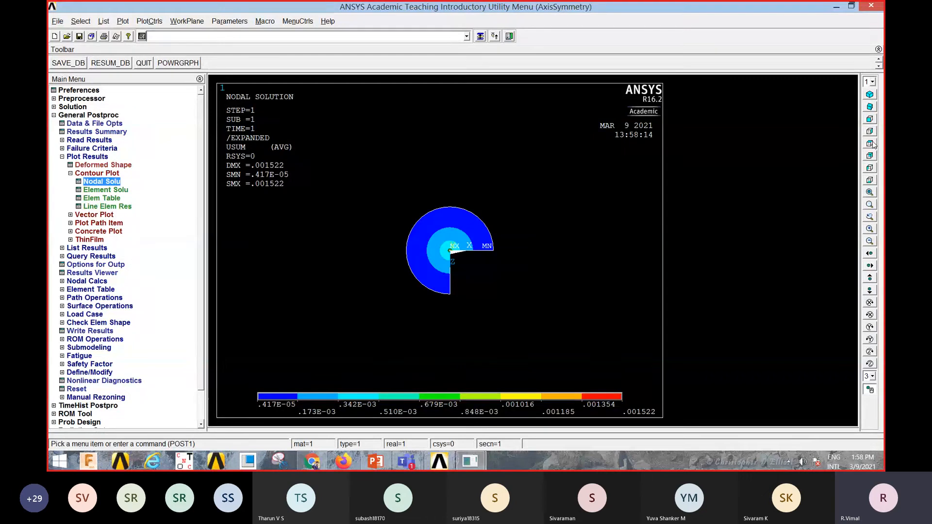
left_click(870, 122)
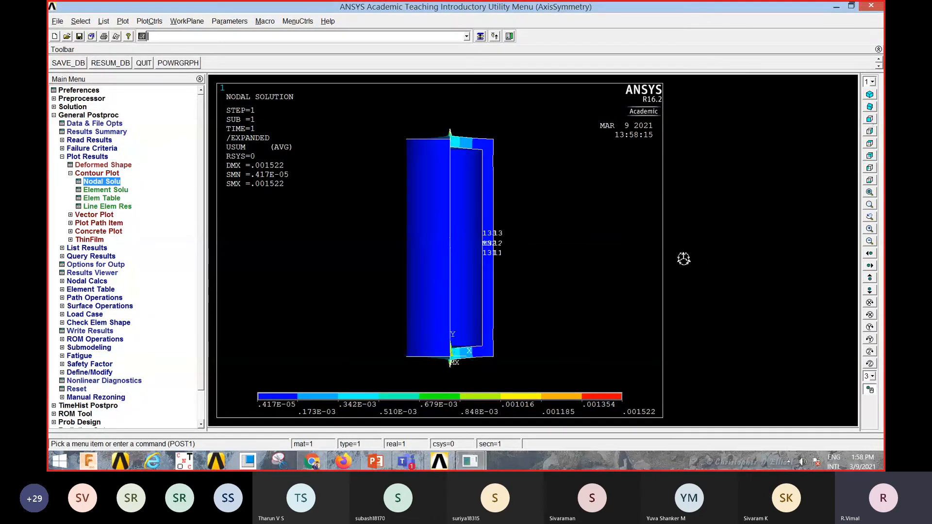
left_click(870, 108)
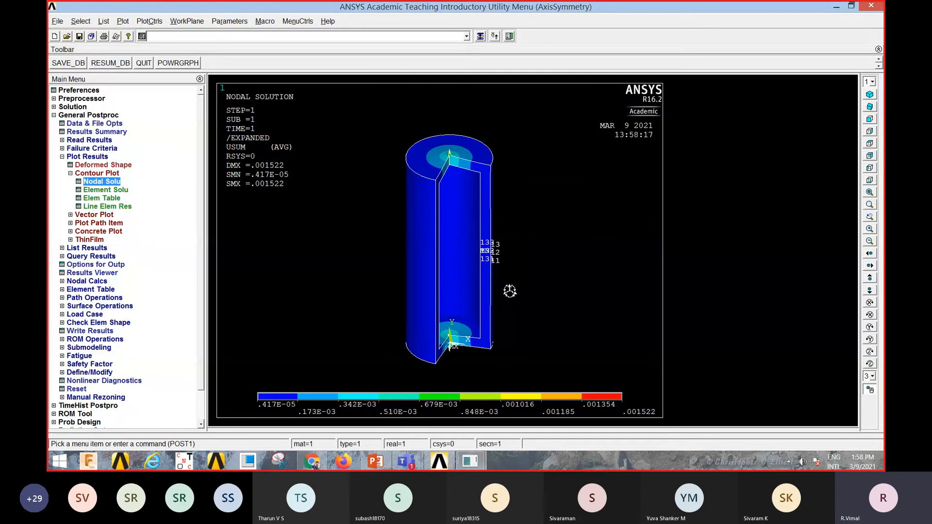
scroll(510, 291, "up", 3)
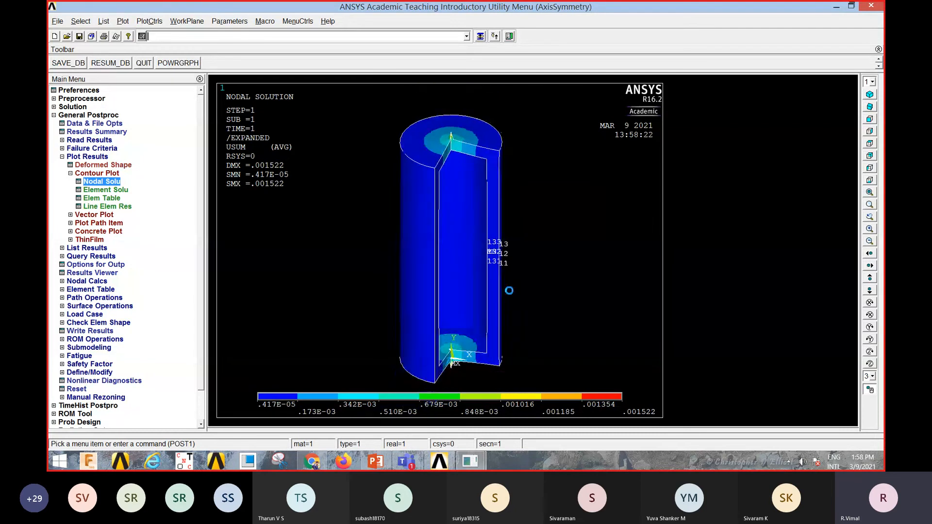
scroll(509, 291, "down", 1)
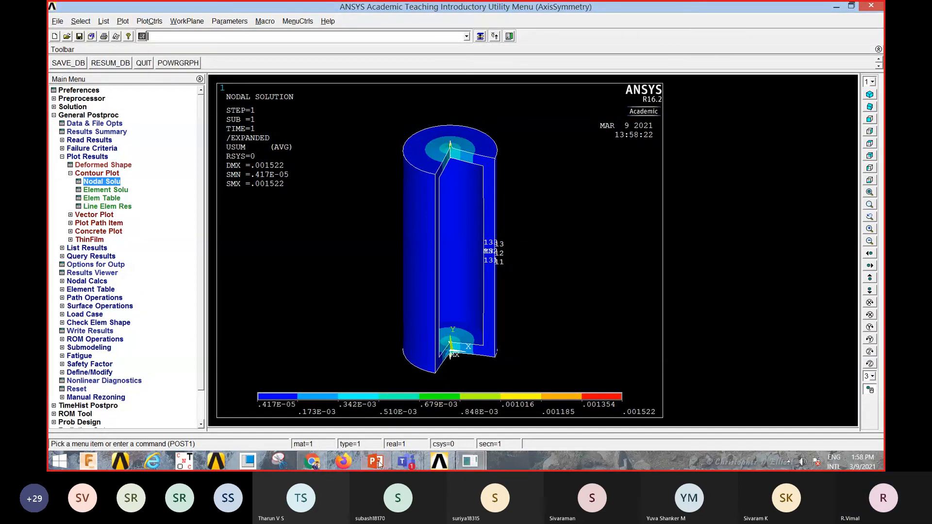
- Switch to PowerPoint to compare the expanded plot with the Modeling slide, and return to ANSYS
key("alt+Tab")
left_click(112, 263)
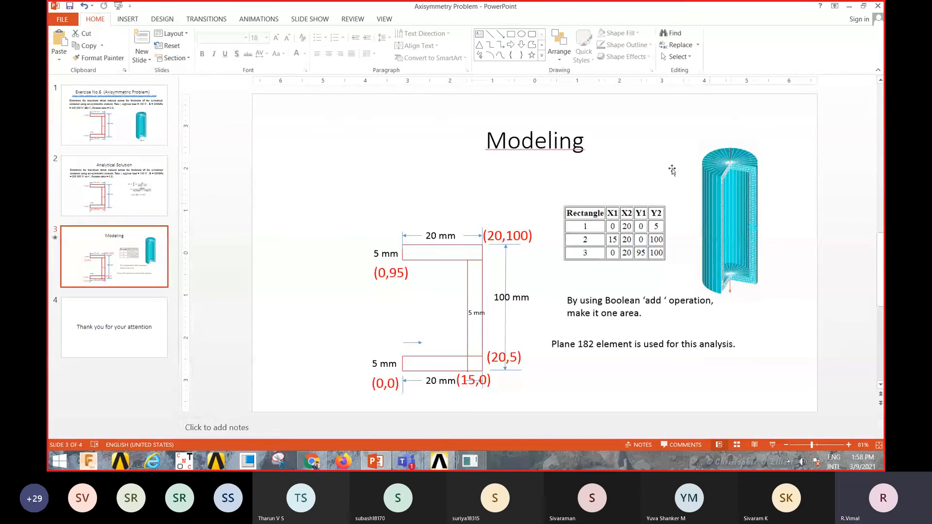
key("alt+Tab")
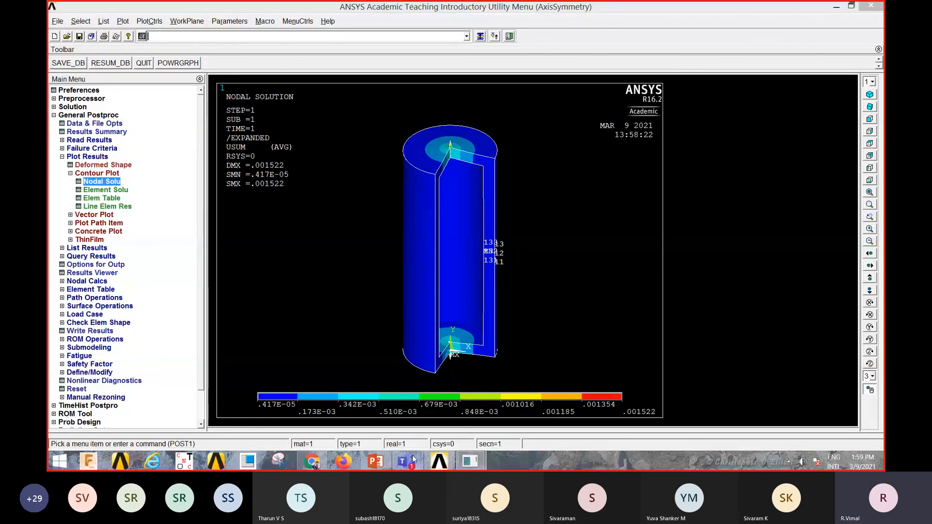
- Switch to the Microsoft Teams meeting and open its additional actions to stop the recording
mouse_move(413, 455)
left_click(443, 403)
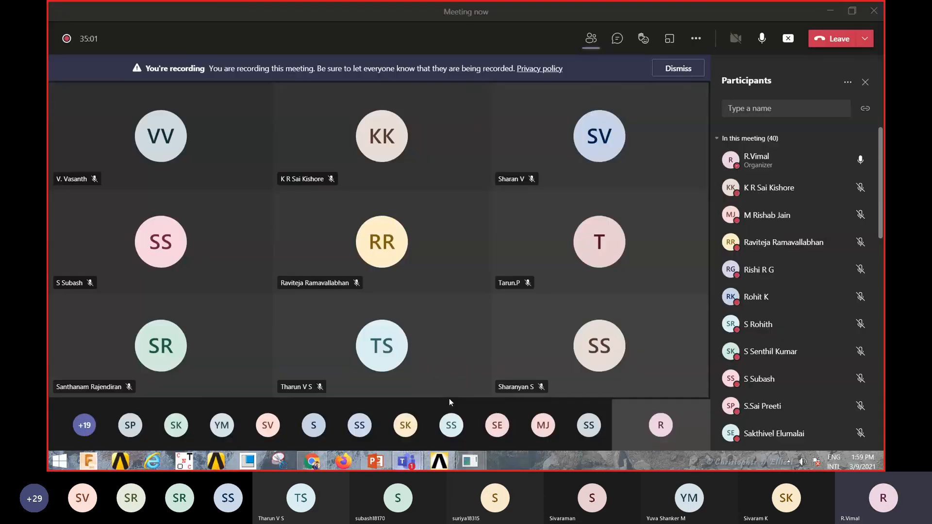
left_click(696, 38)
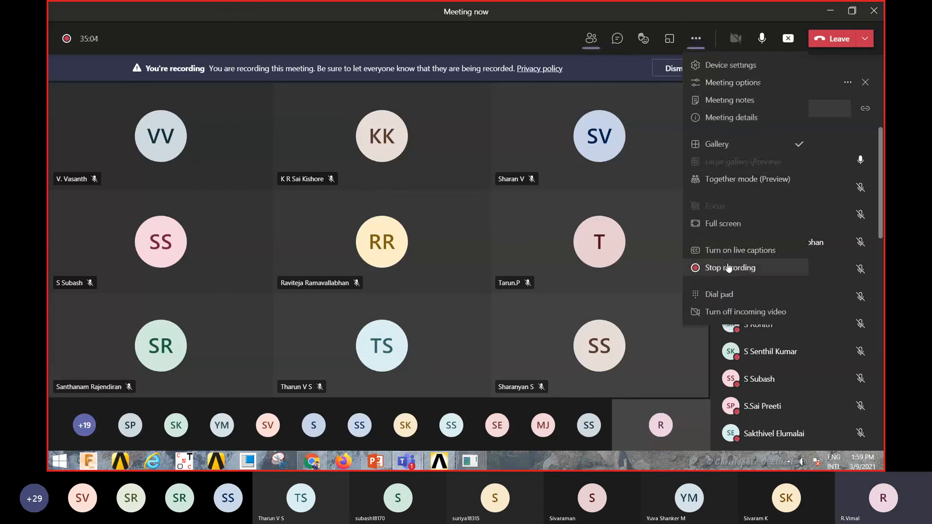